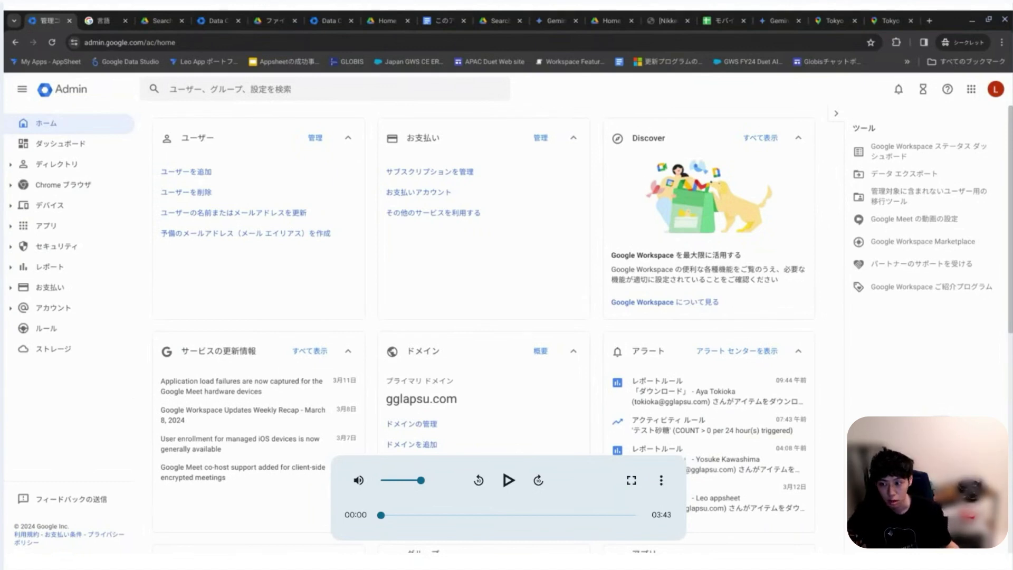
key("space")
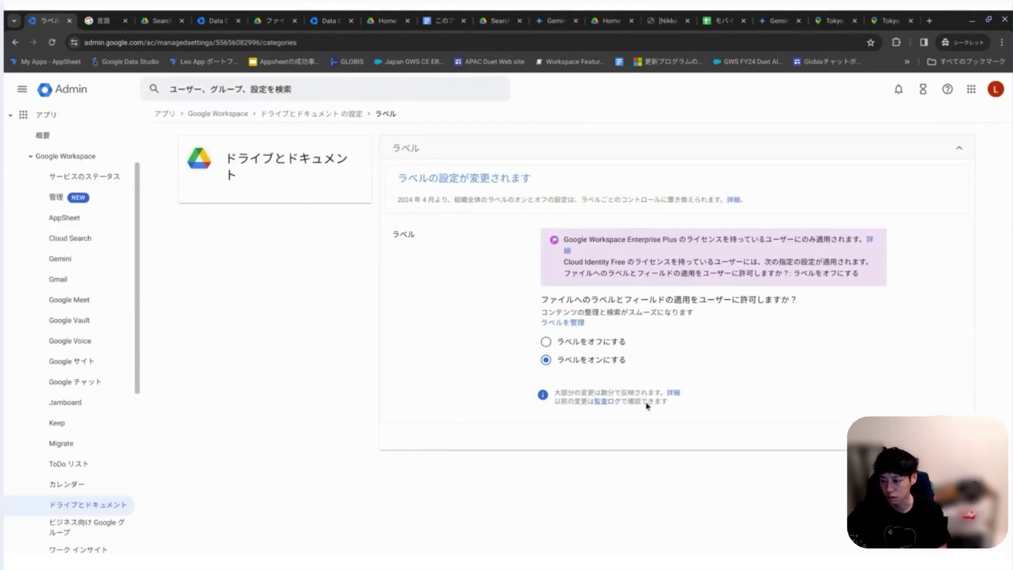
Open the label manager from the Drive and Docs label settings and review the ファイルの機密性 badge label's configuration
left_click(562, 322)
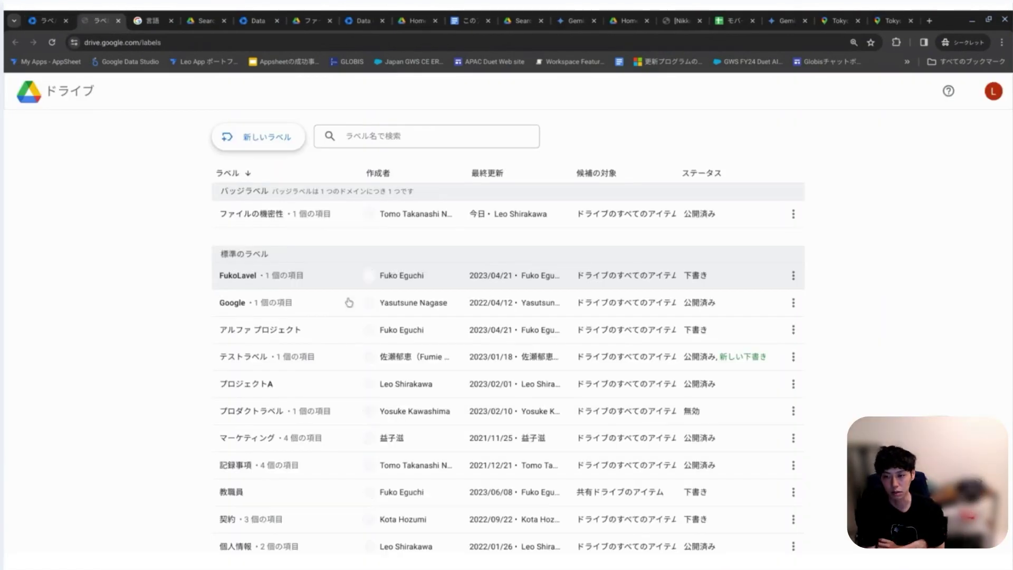
left_click(271, 224)
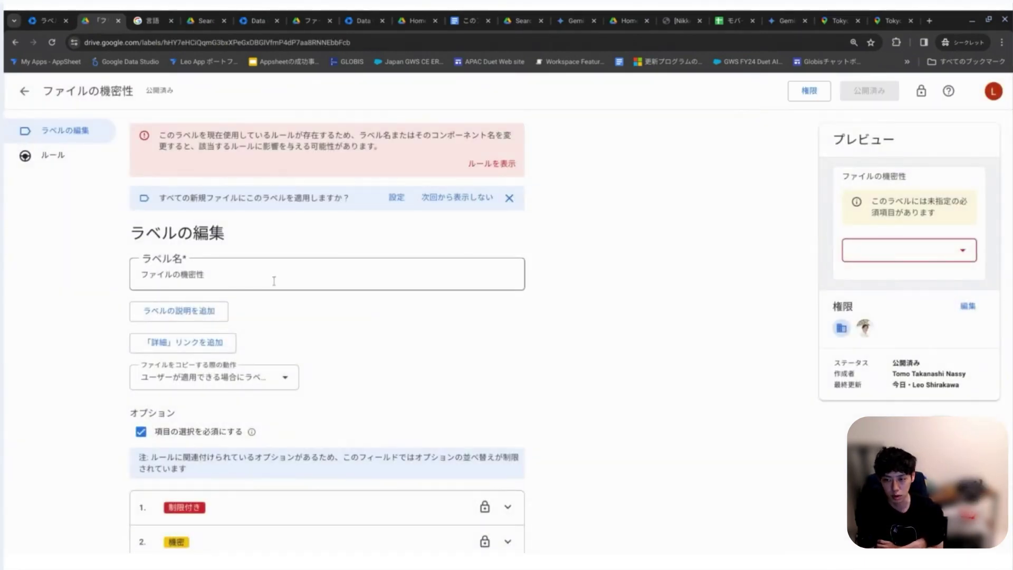
scroll(274, 281, "down", 3)
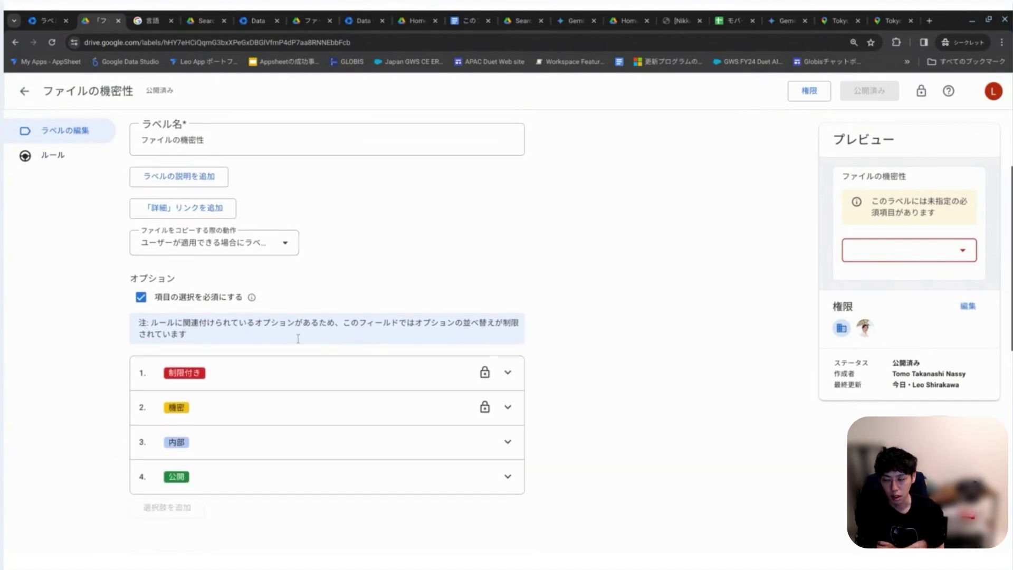
scroll(298, 339, "down", 1)
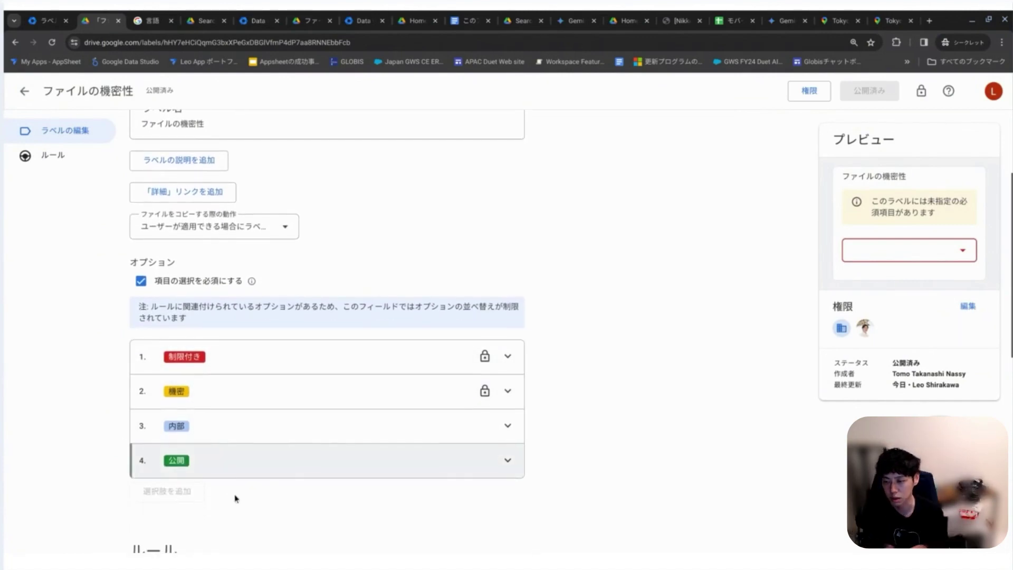
scroll(457, 375, "down", 1)
Expand the 制限付き, 機密, 内部 and 公開 options one after another to examine their names and badge colours
left_click(468, 328)
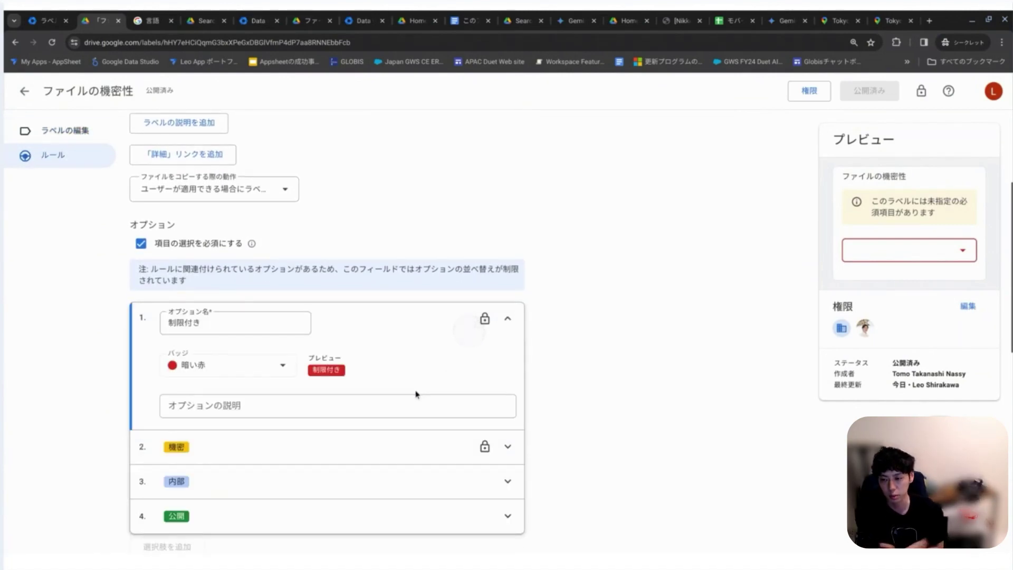
scroll(433, 401, "down", 2)
left_click(453, 391)
scroll(452, 414, "down", 1)
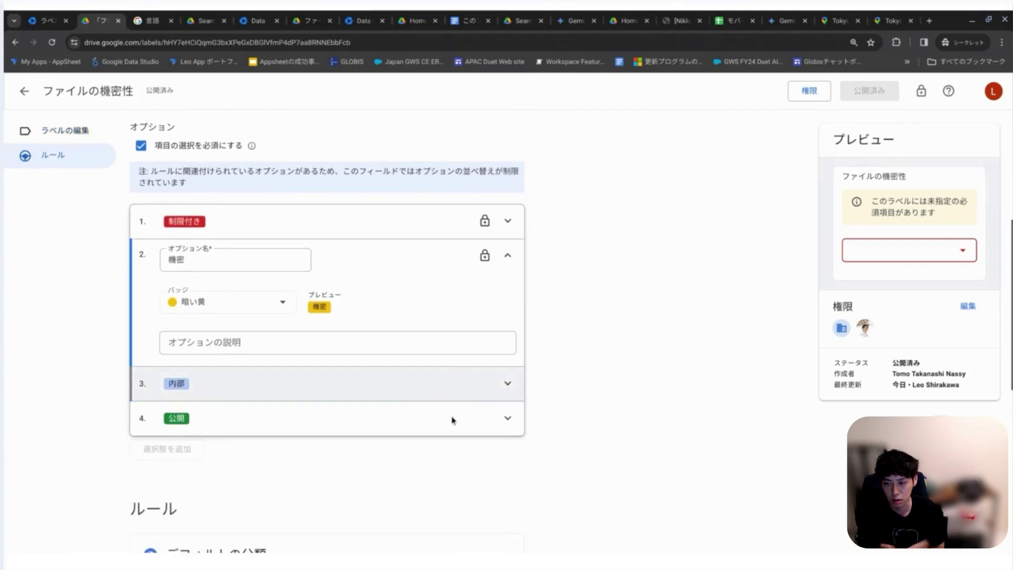
left_click(452, 393)
scroll(454, 398, "down", 2)
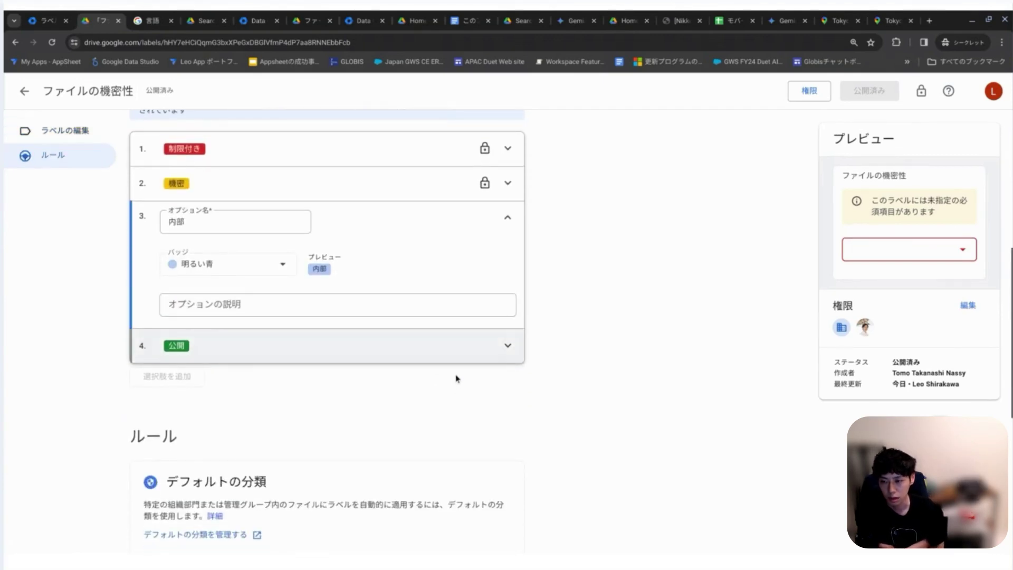
left_click(457, 376)
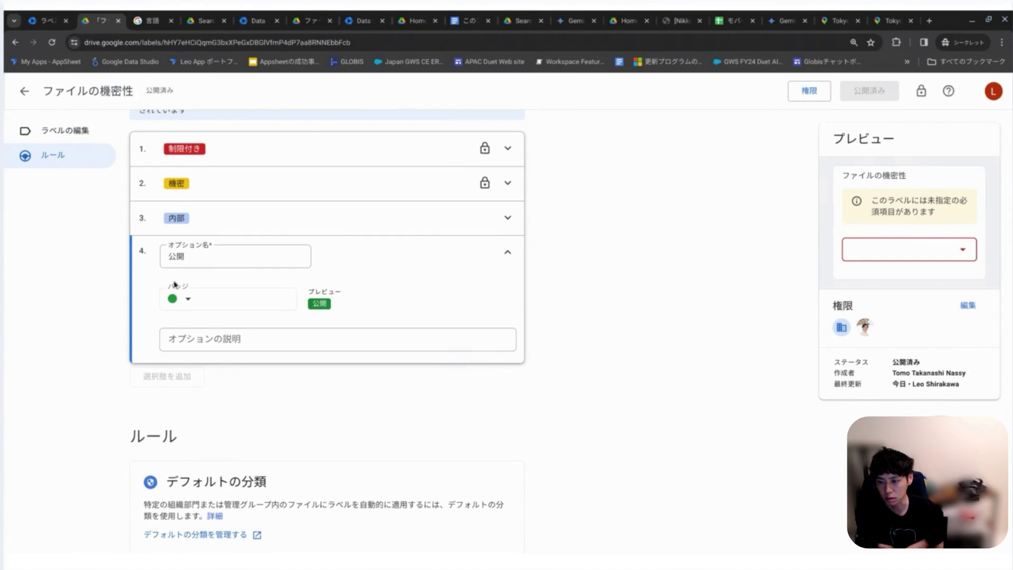
scroll(608, 385, "up", 6)
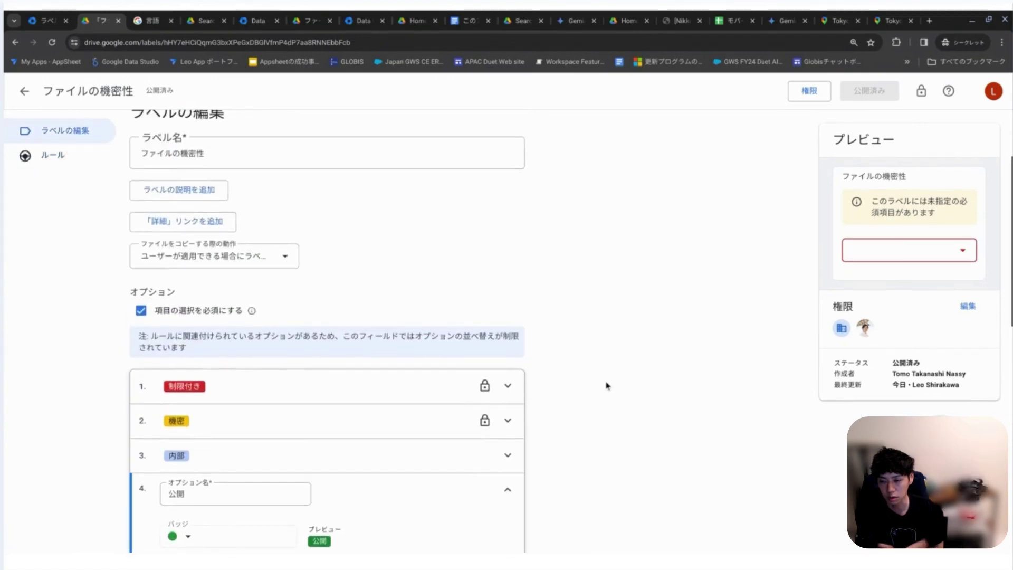
Try the 制限付き and 機密 options in the ファイルの機密性 label preview, clearing the selection each time
left_click(900, 254)
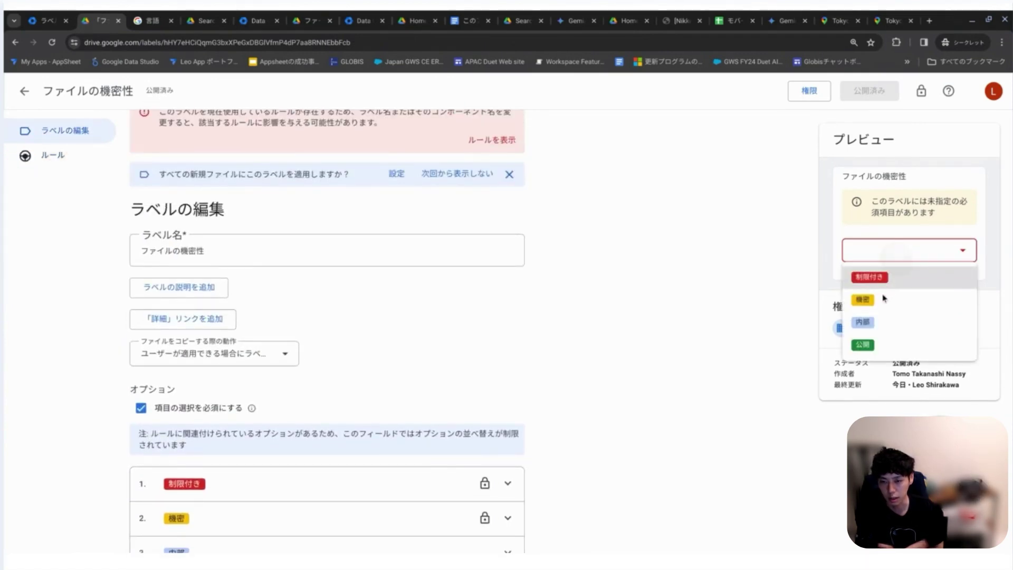
left_click(871, 275)
left_click(917, 209)
left_click(917, 227)
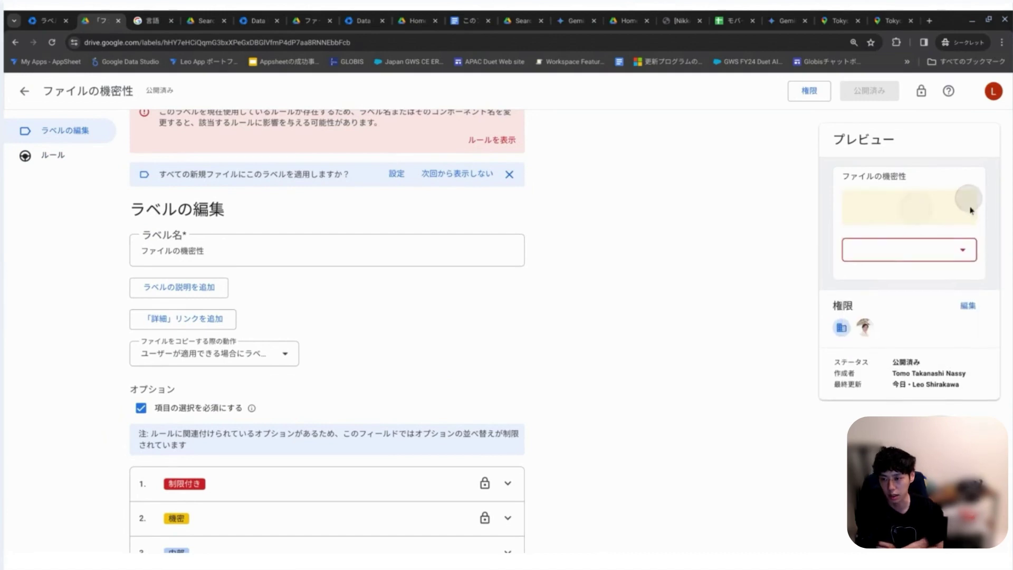
left_click(913, 253)
left_click(868, 298)
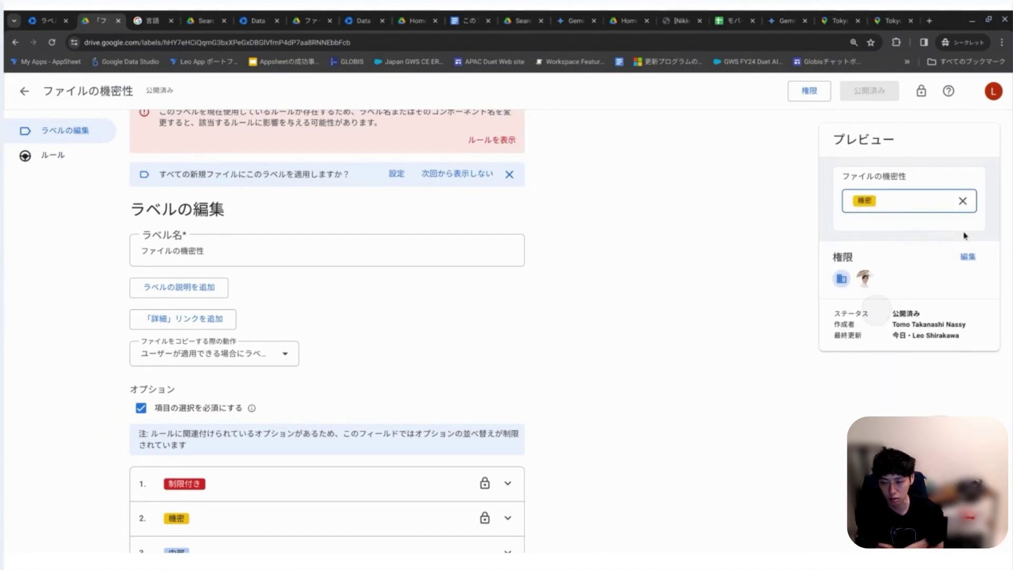
left_click(965, 200)
scroll(649, 304, "up", 1)
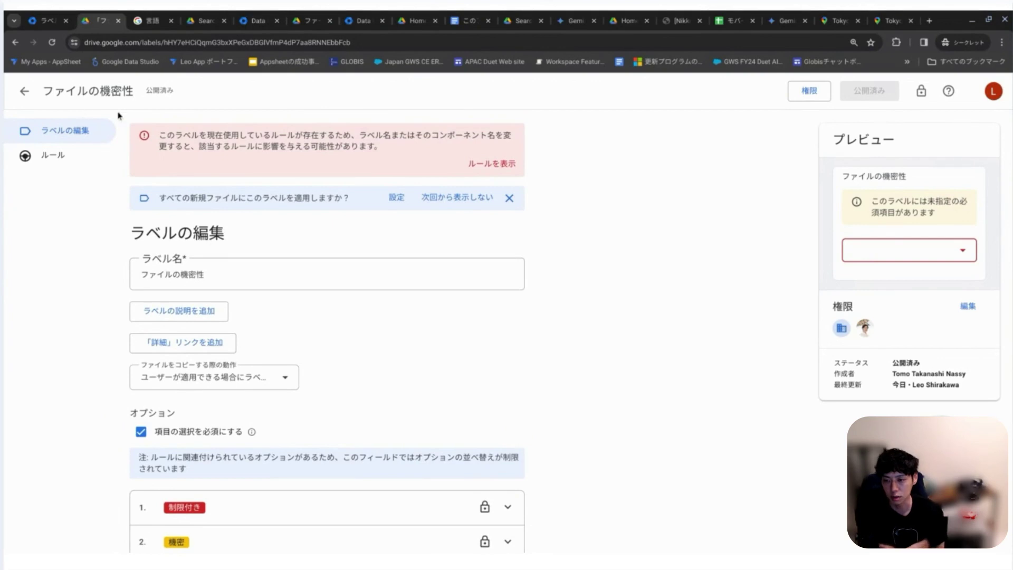
Leave the label editor, switch back to the Admin console and open the データ分類 page under the security access and data management settings
left_click(24, 91)
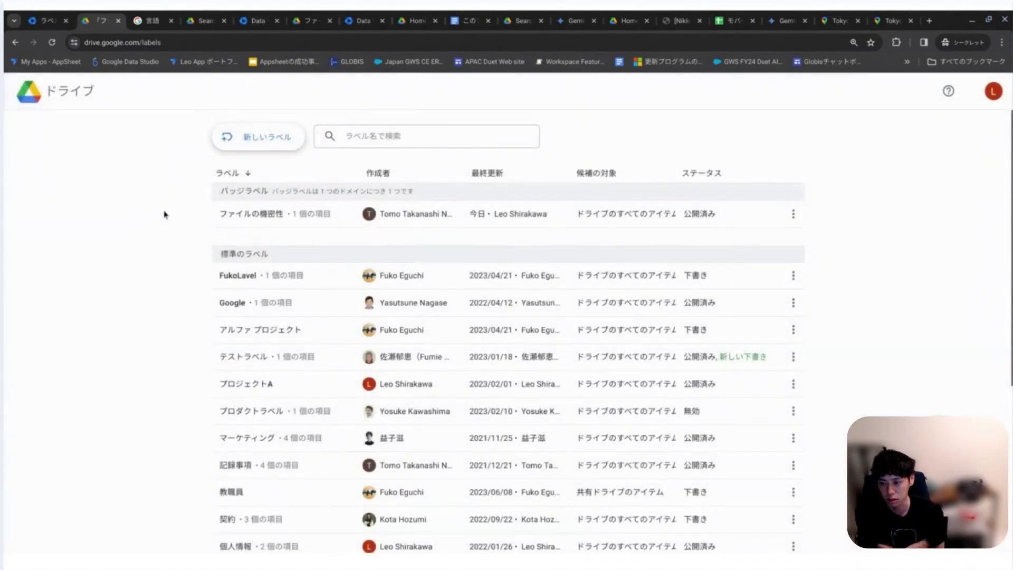
left_click(48, 21)
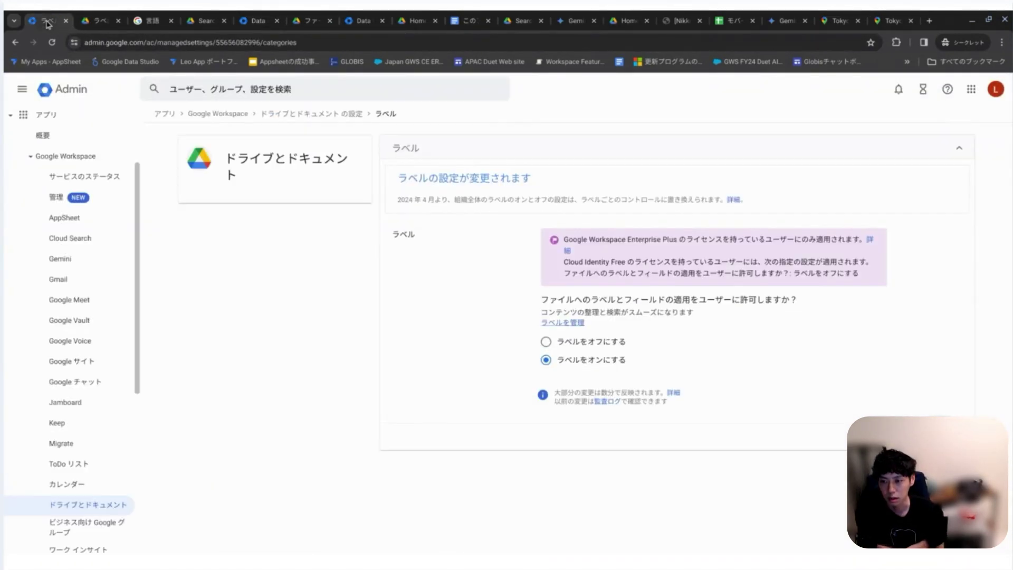
scroll(59, 285, "down", 6)
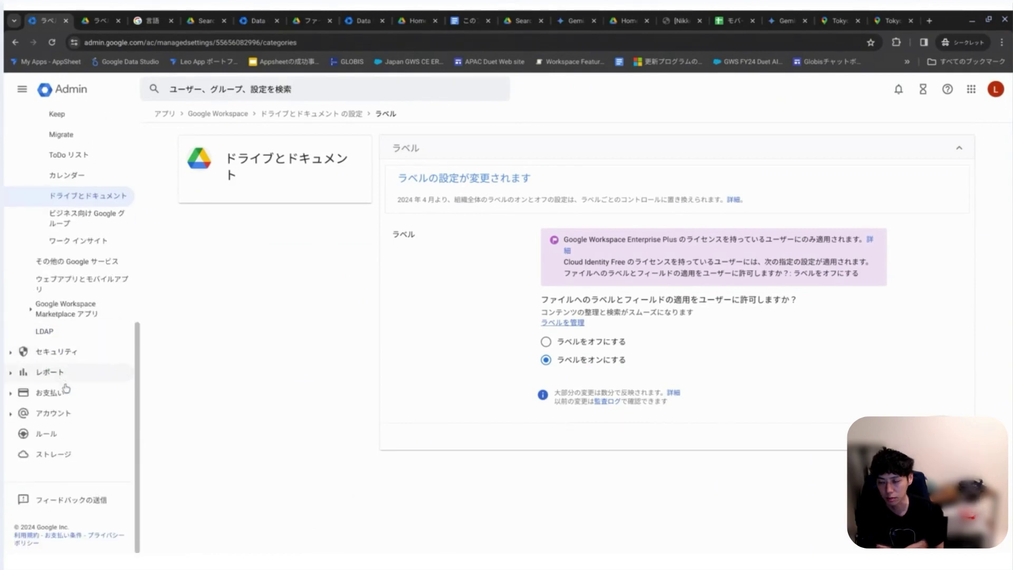
left_click(44, 352)
left_click(68, 323)
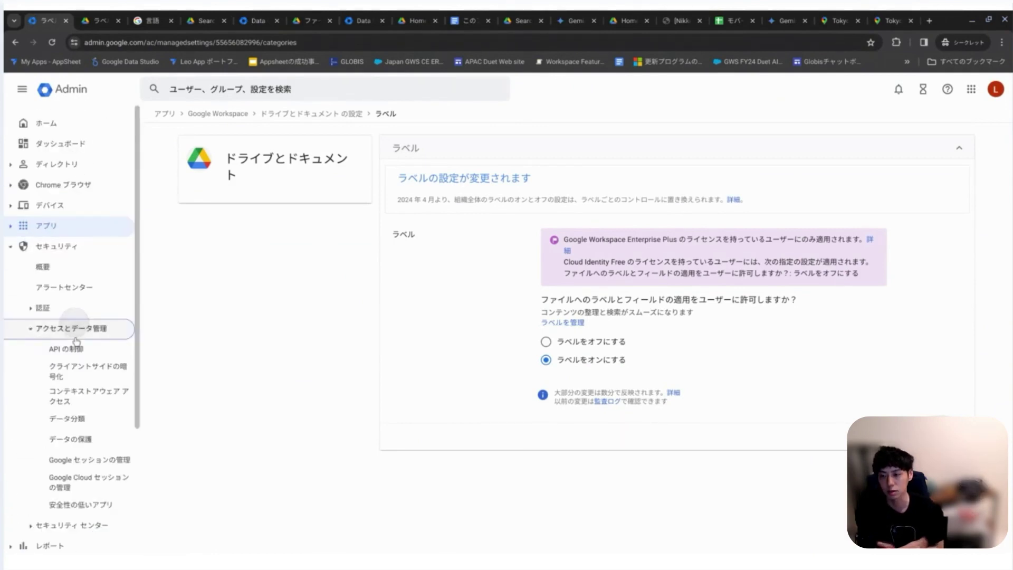
left_click(73, 413)
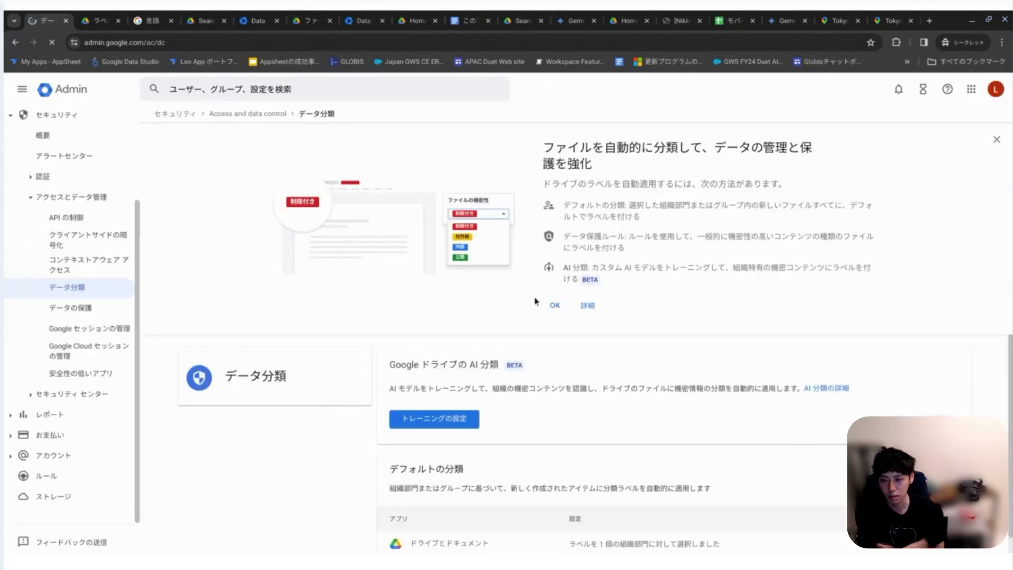
scroll(535, 417, "down", 1)
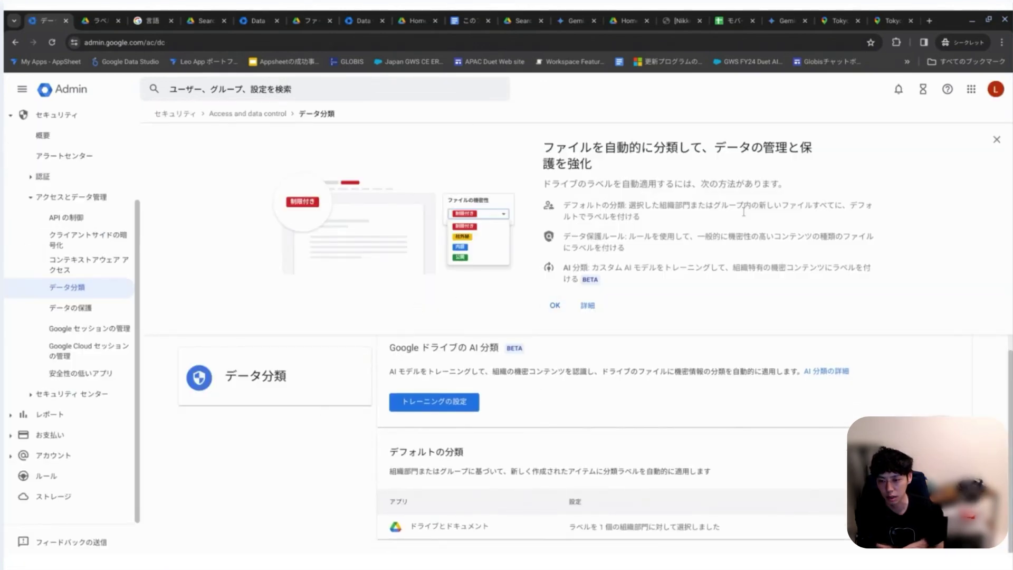
Start the Google Drive AI classification training setup, choose ファイルの機密性 as the classification label and automatically create its training label
left_click(425, 405)
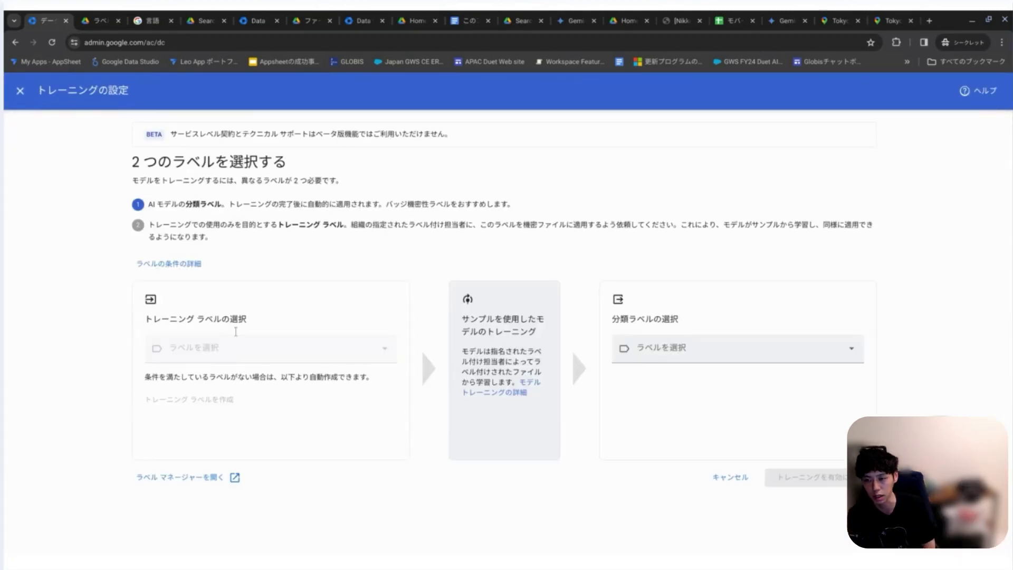
left_click(702, 351)
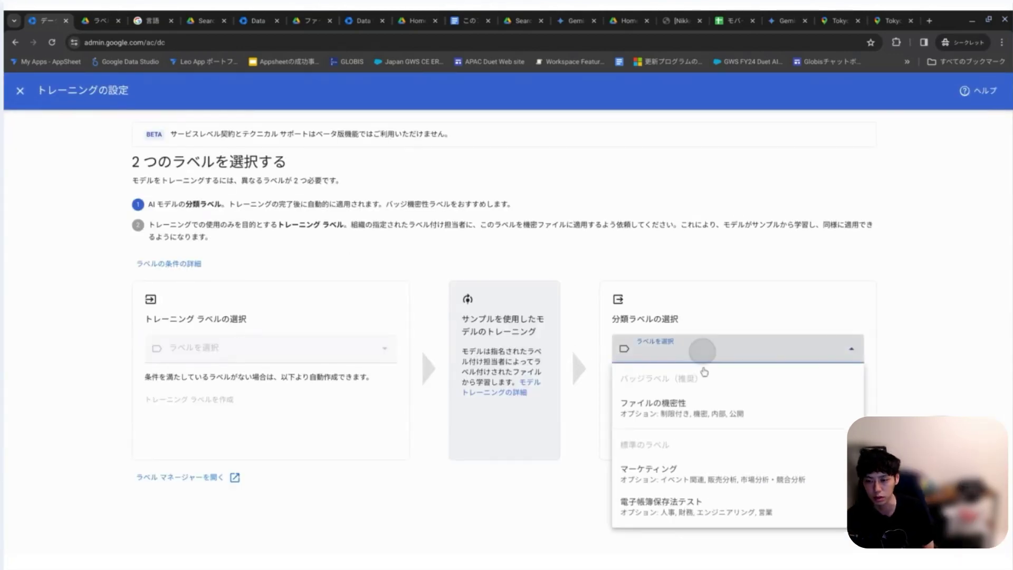
left_click(697, 410)
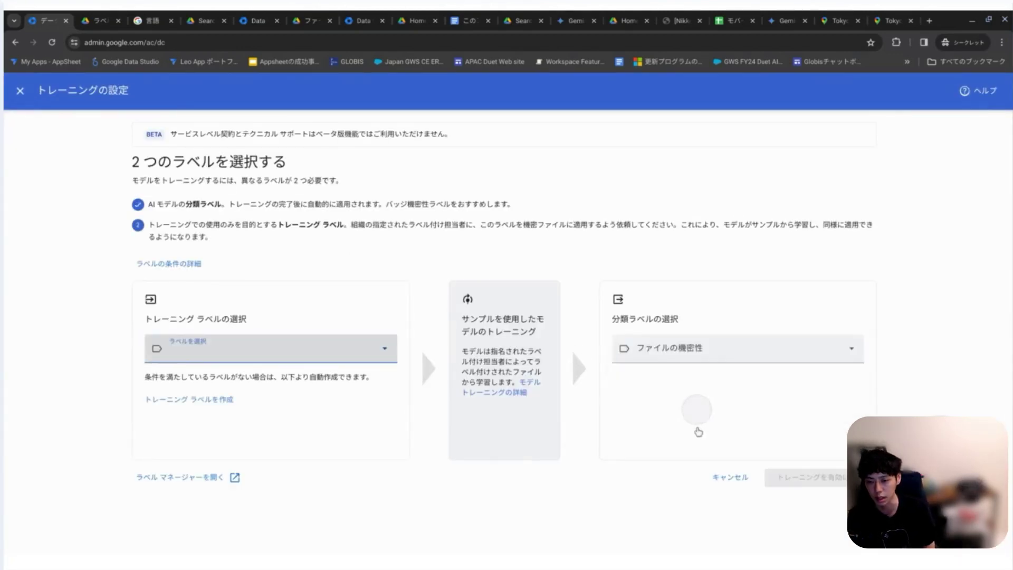
left_click(172, 399)
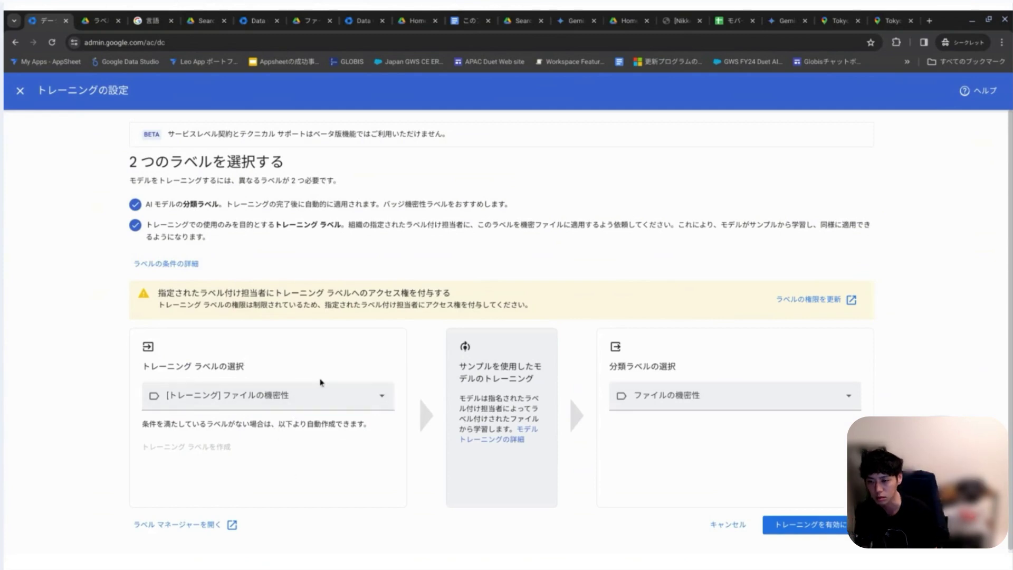
scroll(323, 384, "down", 1)
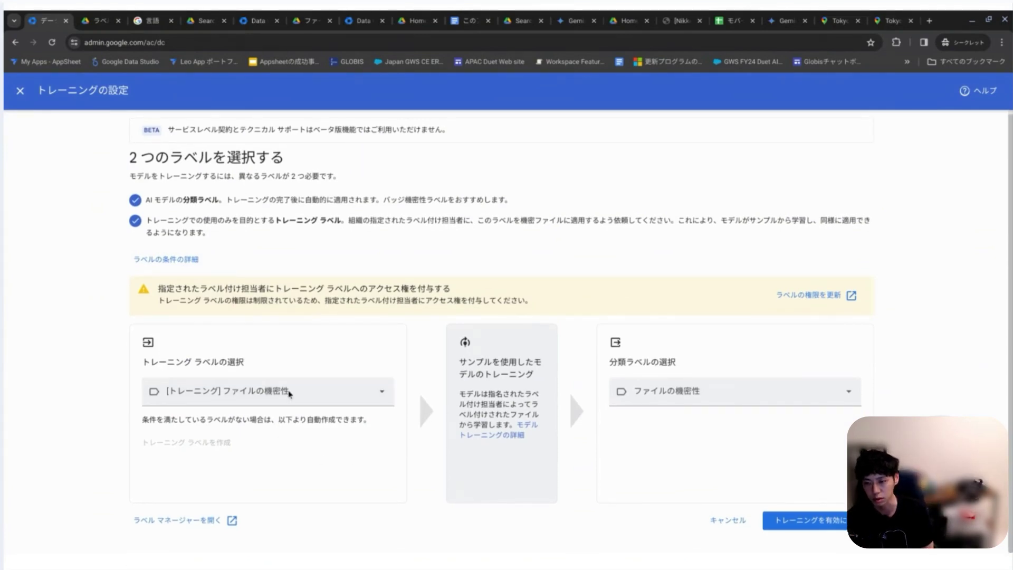
Open the [トレーニング] ファイルの機密性 label's permissions, add the designated labeler with ラベルの適用と値の設定が可能 access, and save
left_click_drag(352, 311, 137, 303)
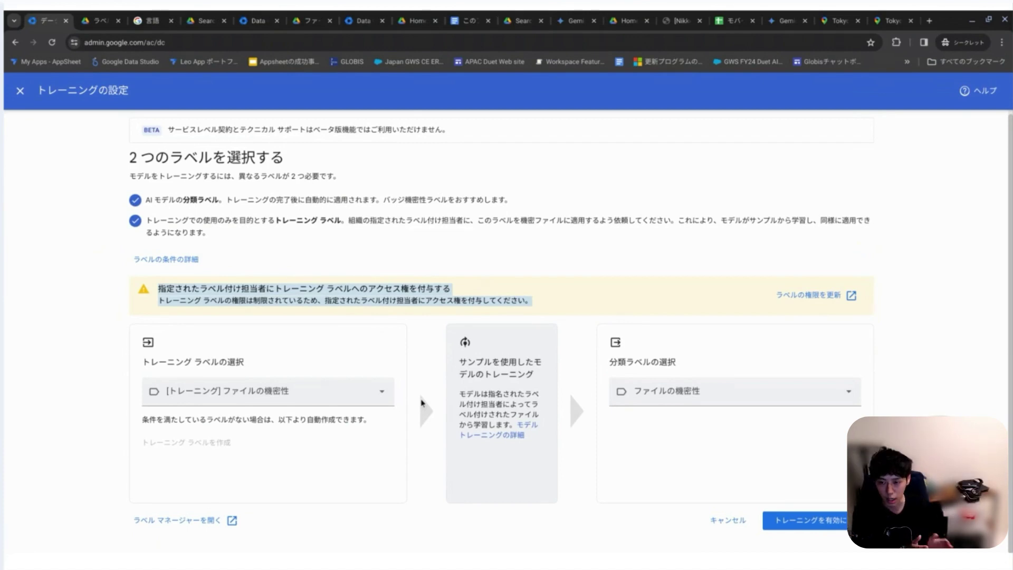
left_click(434, 299)
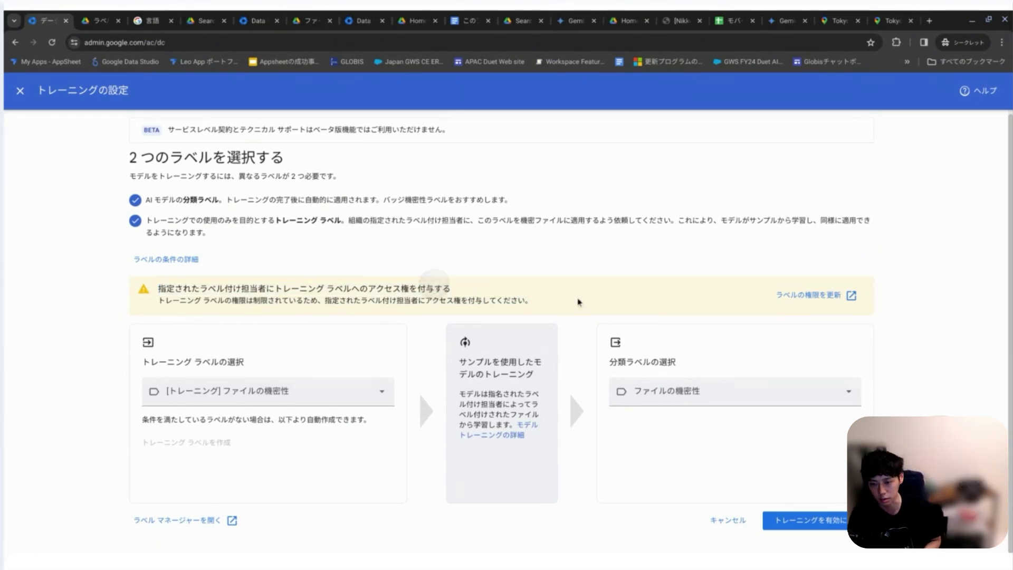
left_click(808, 309)
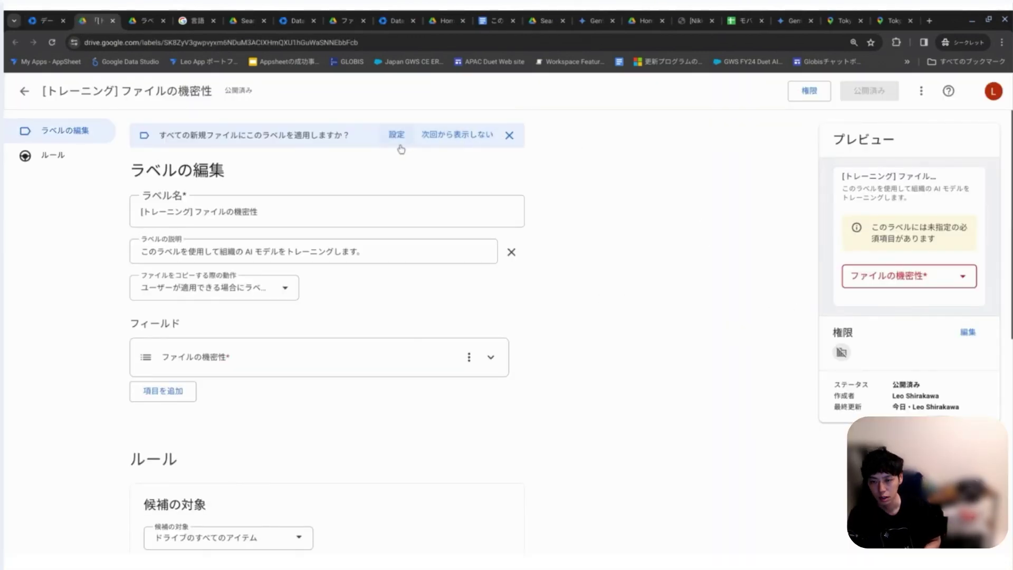
left_click(800, 98)
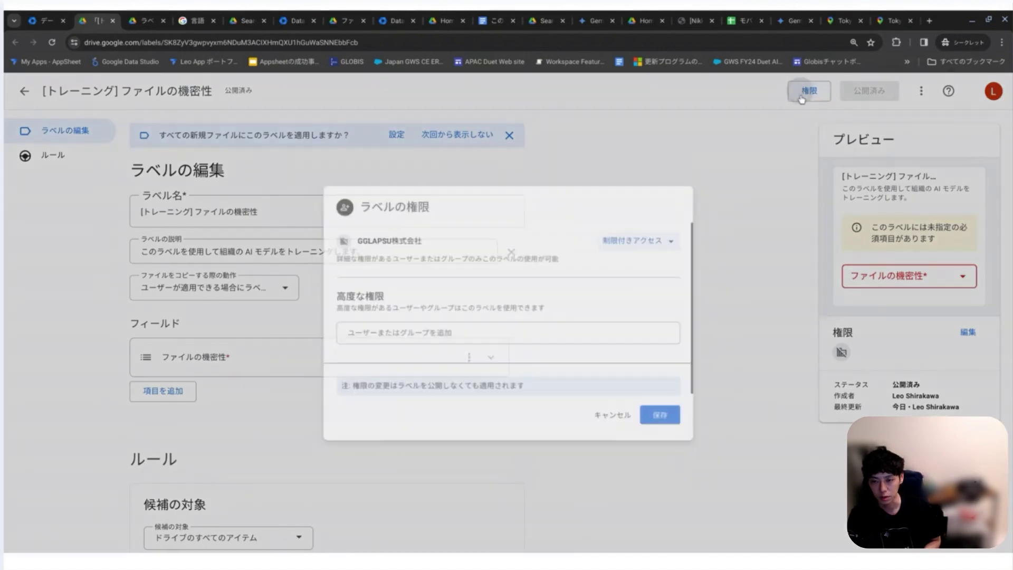
left_click(502, 341)
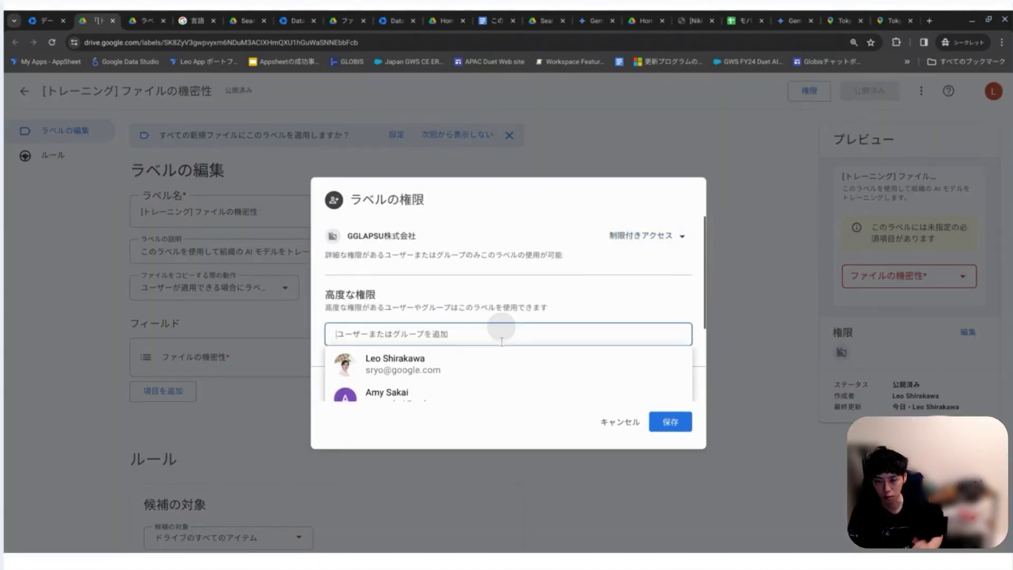
left_click(455, 361)
left_click(596, 350)
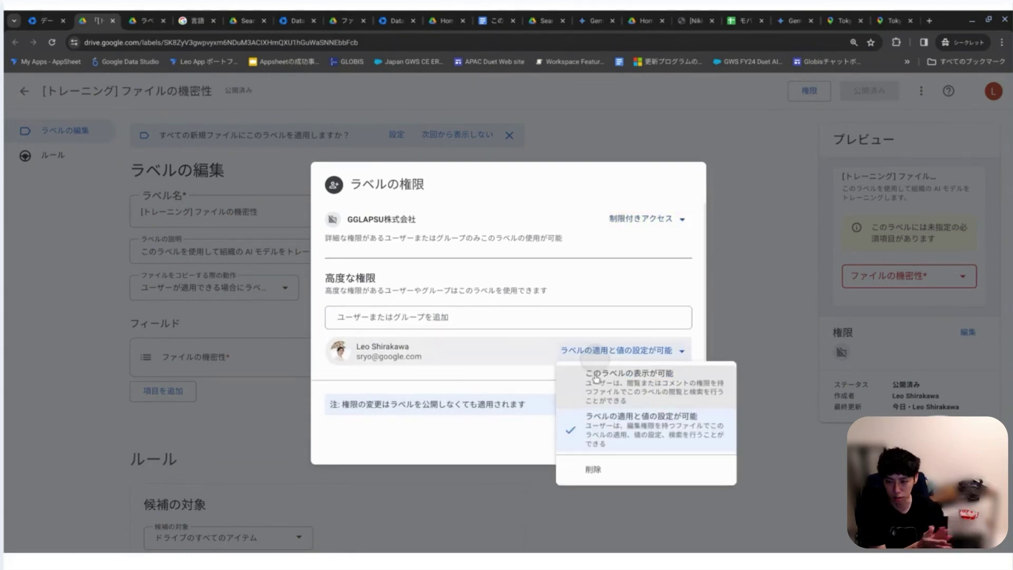
left_click(530, 270)
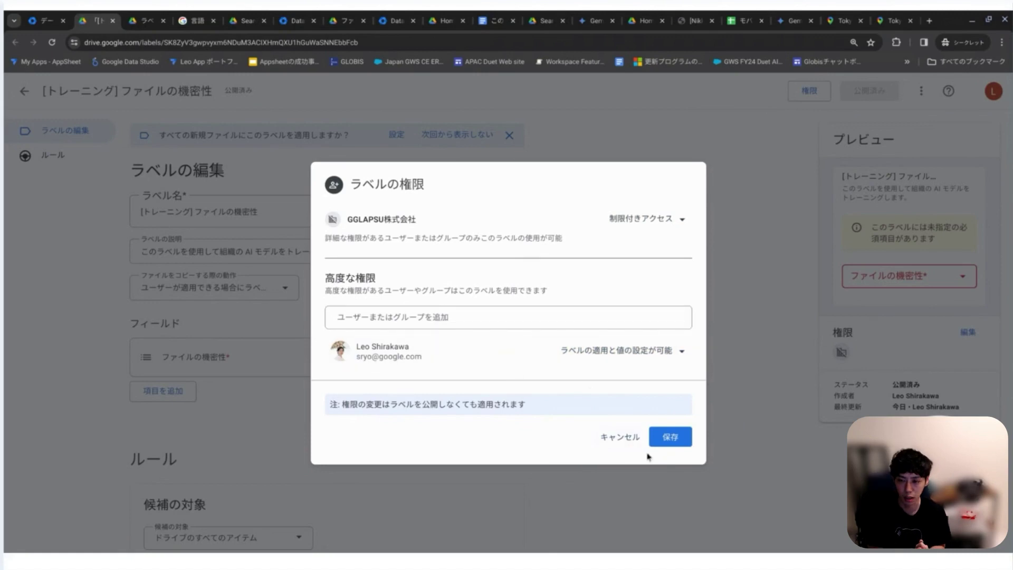
left_click(663, 441)
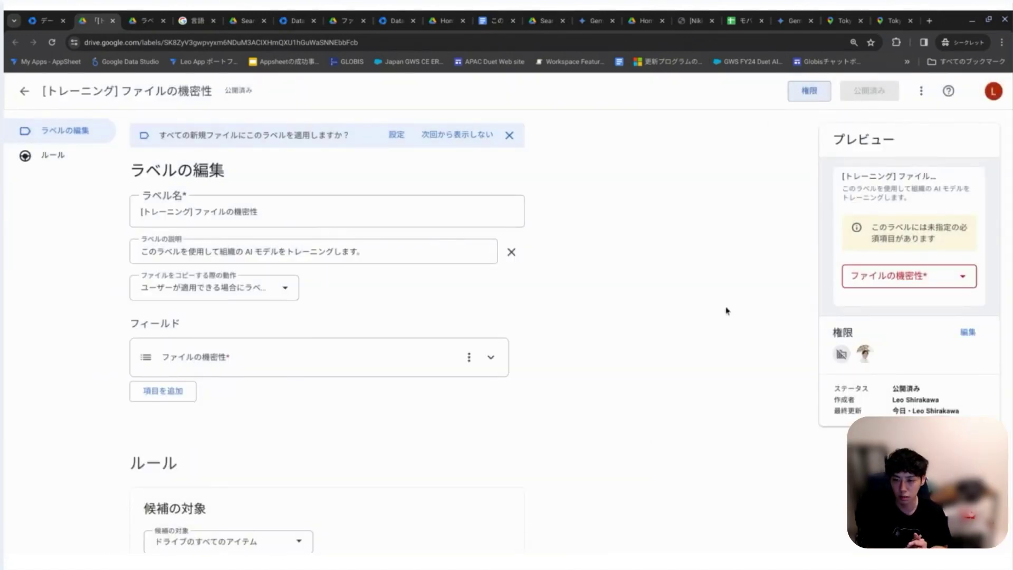
Return to the training setup in the Admin console and enable training with the two selected labels
left_click(42, 26)
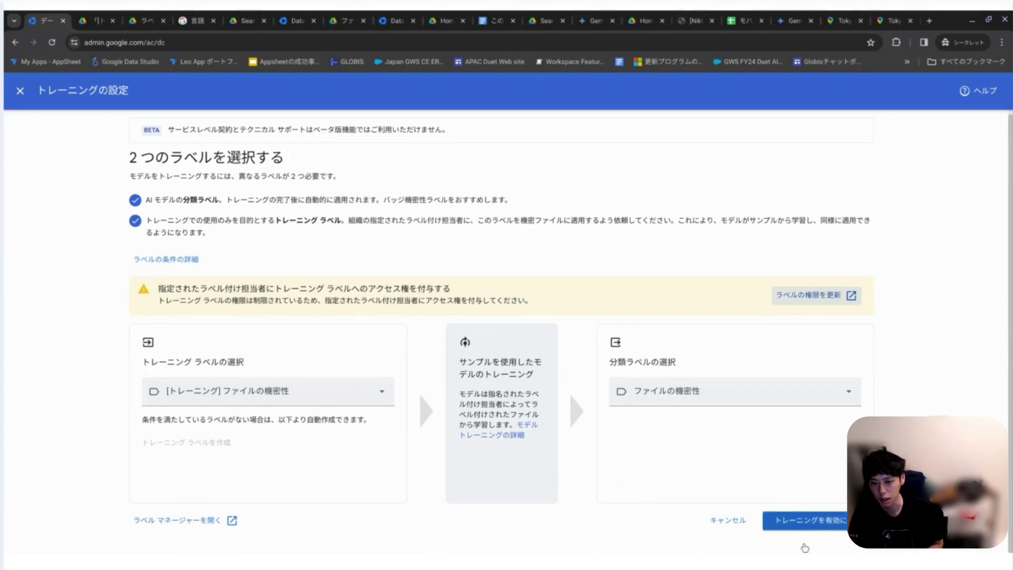
left_click(805, 521)
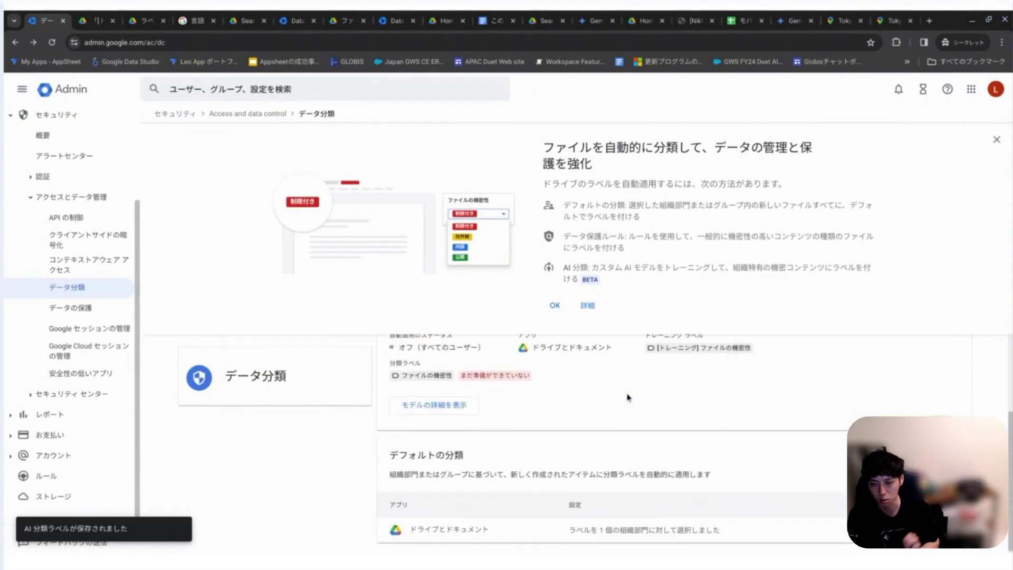
Open the AI model details and examine the training file requirements, auto-apply status and option tables of the training and classification labels
left_click(460, 477)
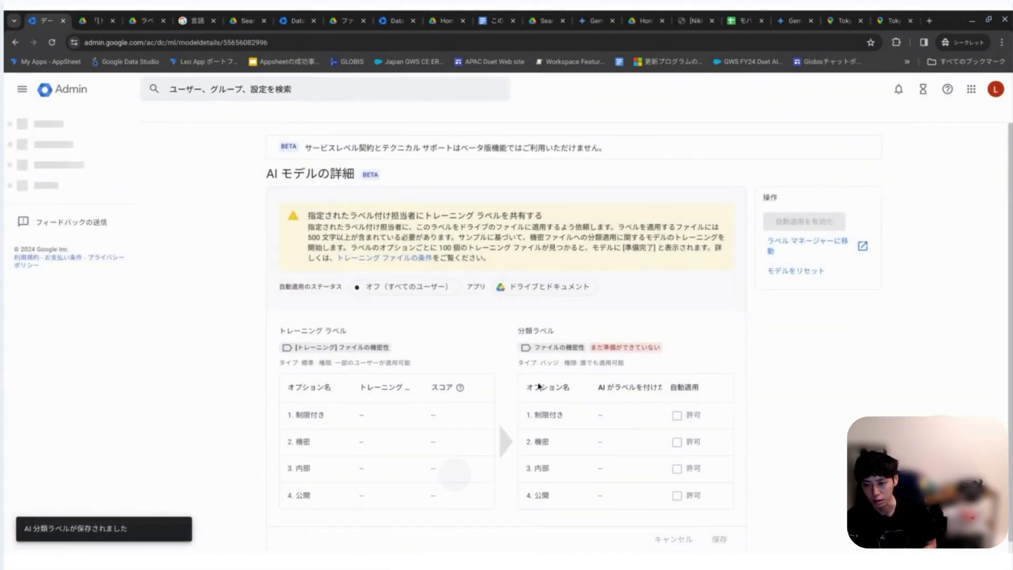
left_click_drag(307, 214, 489, 280)
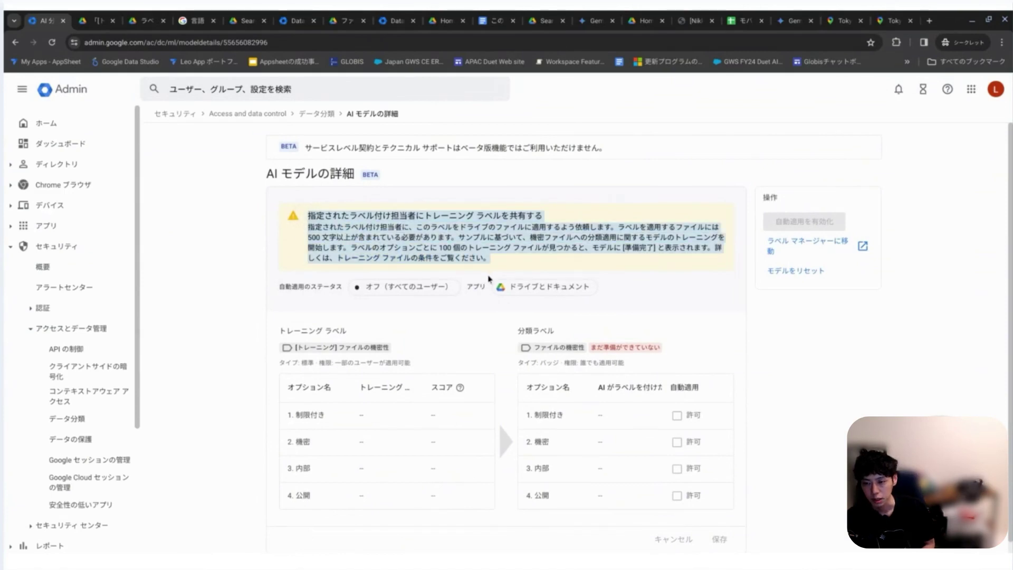
left_click(620, 221)
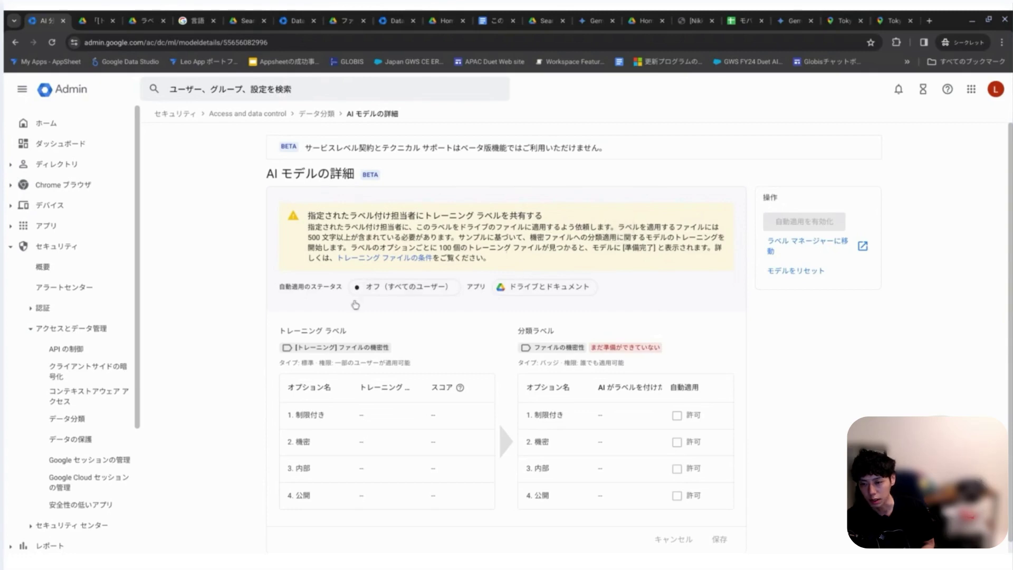
scroll(335, 260, "down", 1)
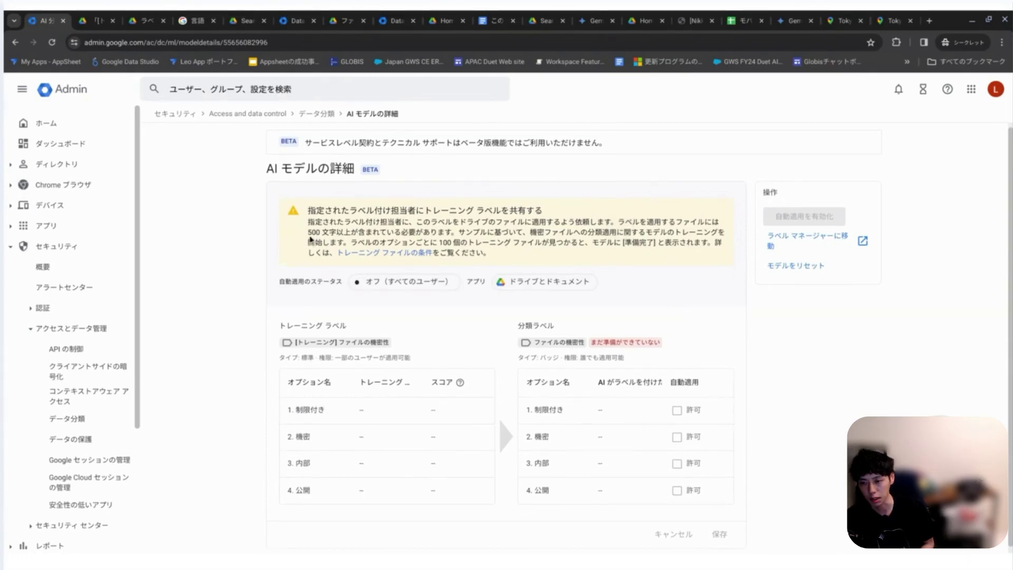
left_click_drag(311, 239, 448, 212)
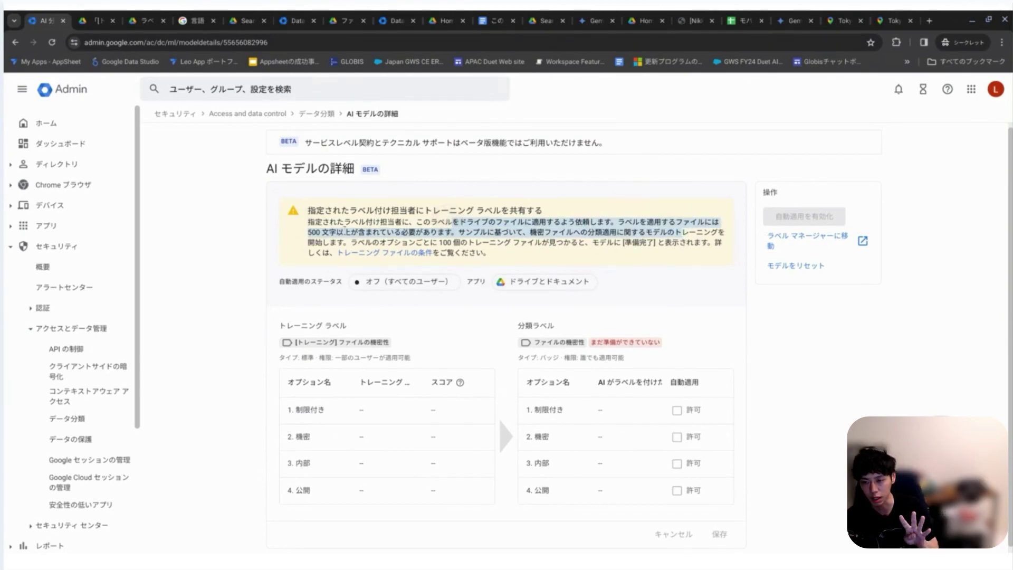
left_click(343, 236)
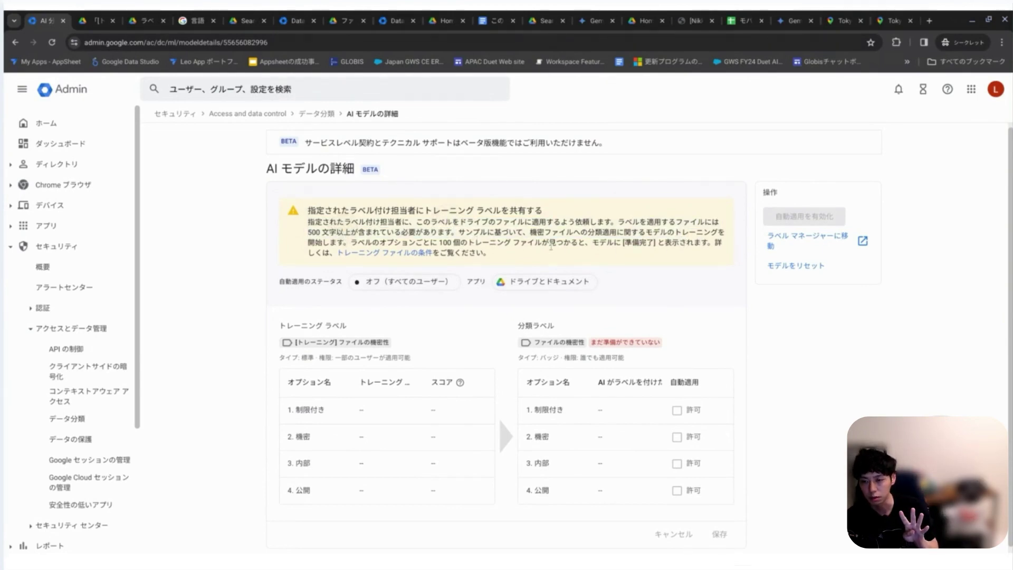
left_click_drag(545, 233, 491, 244)
left_click(531, 261)
left_click(580, 246)
left_click_drag(600, 242, 599, 267)
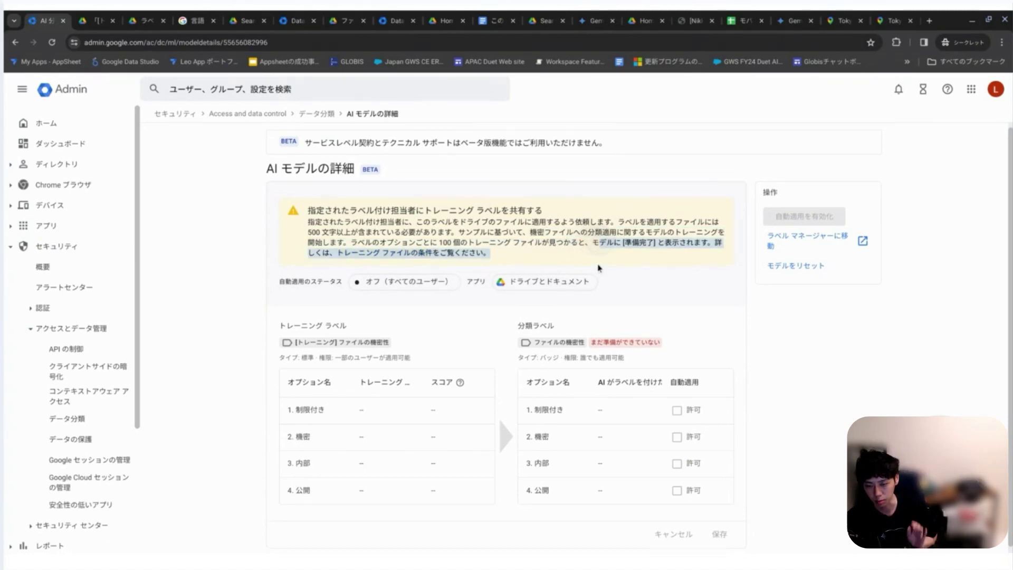
left_click(596, 271)
scroll(532, 256, "down", 1)
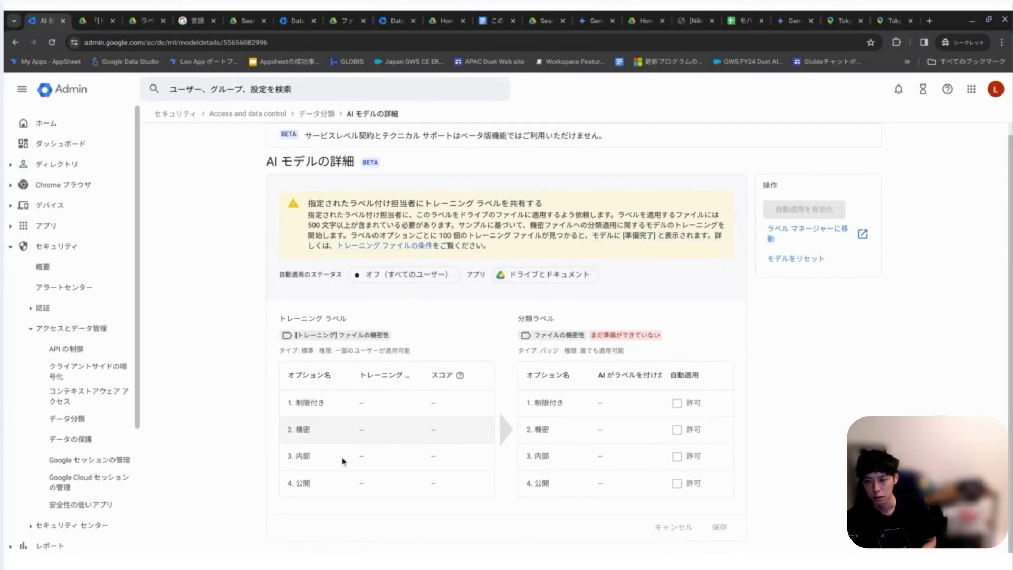
left_click(411, 283)
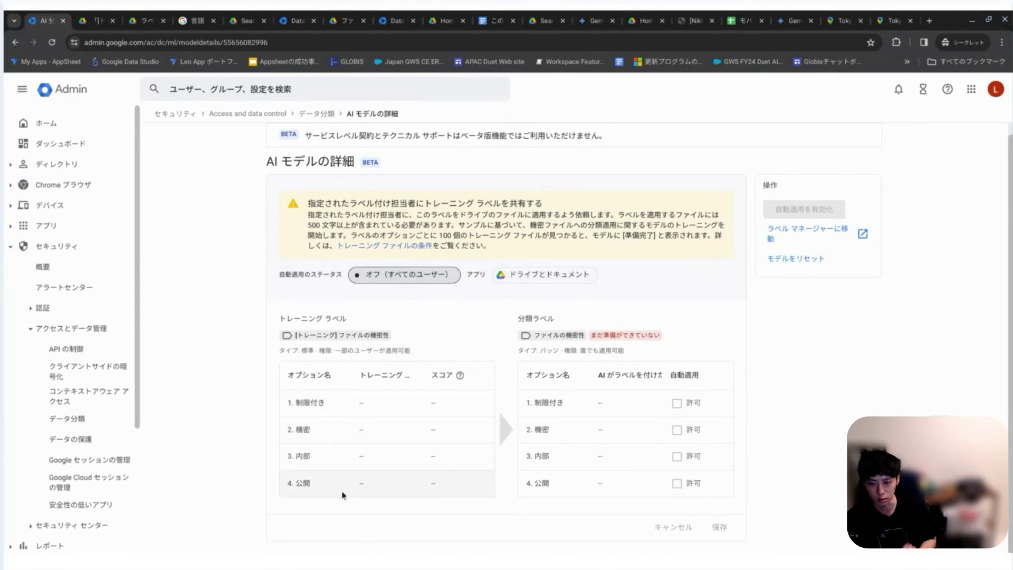
mouse_move(673, 424)
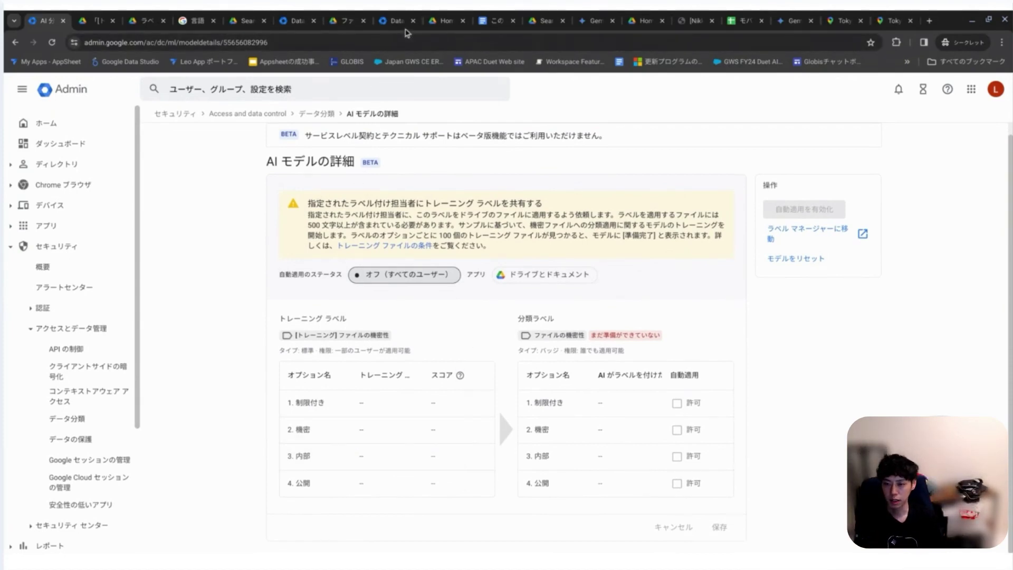
Switch to Google Drive, open the このアンケート結果を元に document from the home list and check its character count
left_click(442, 22)
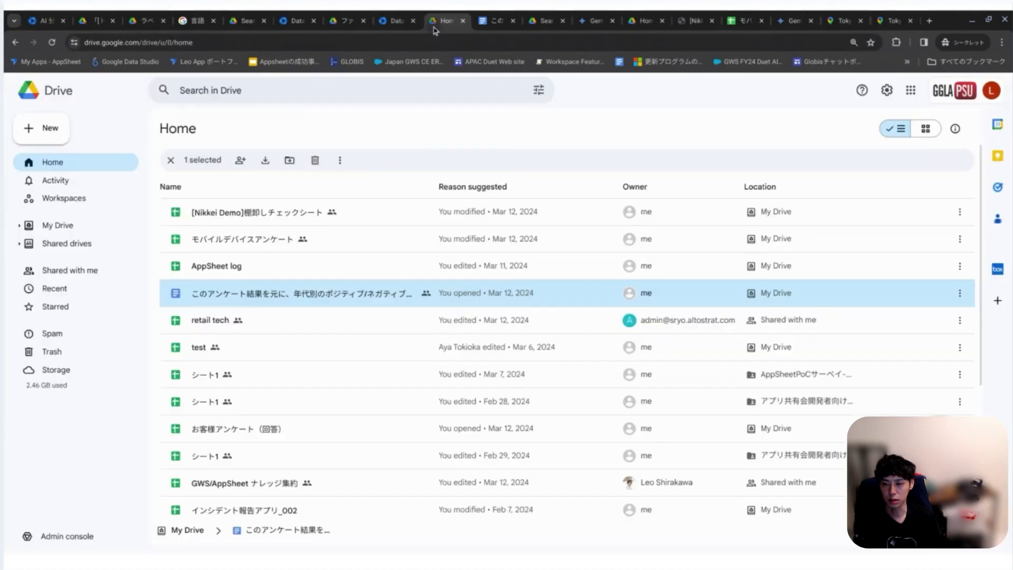
double_click(319, 298)
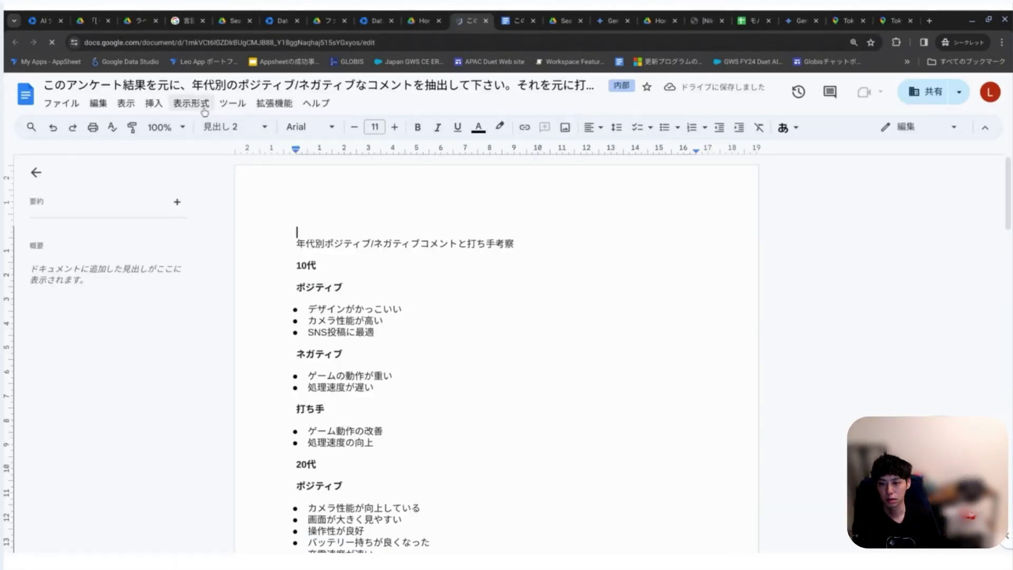
left_click(201, 106)
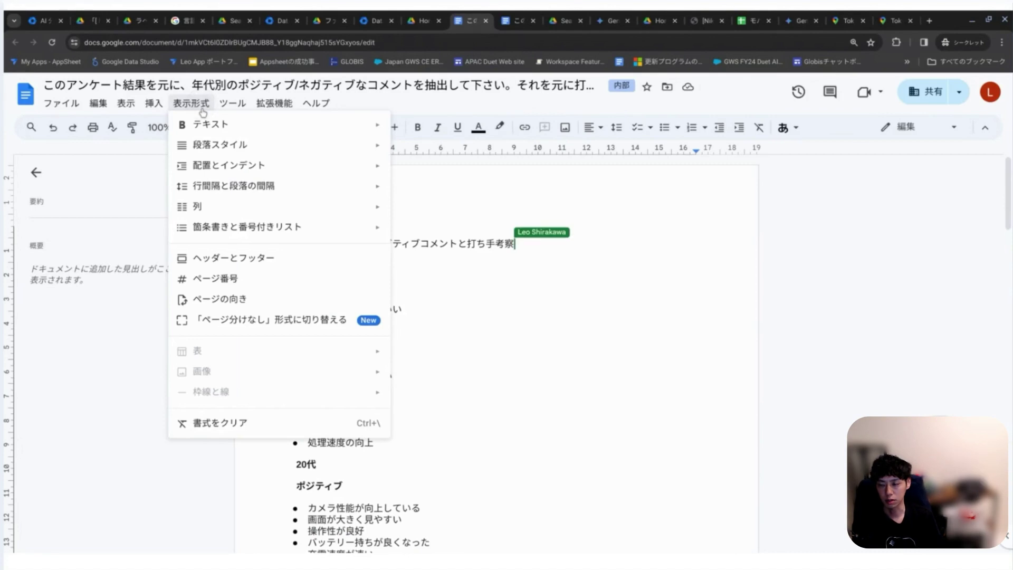
mouse_move(230, 113)
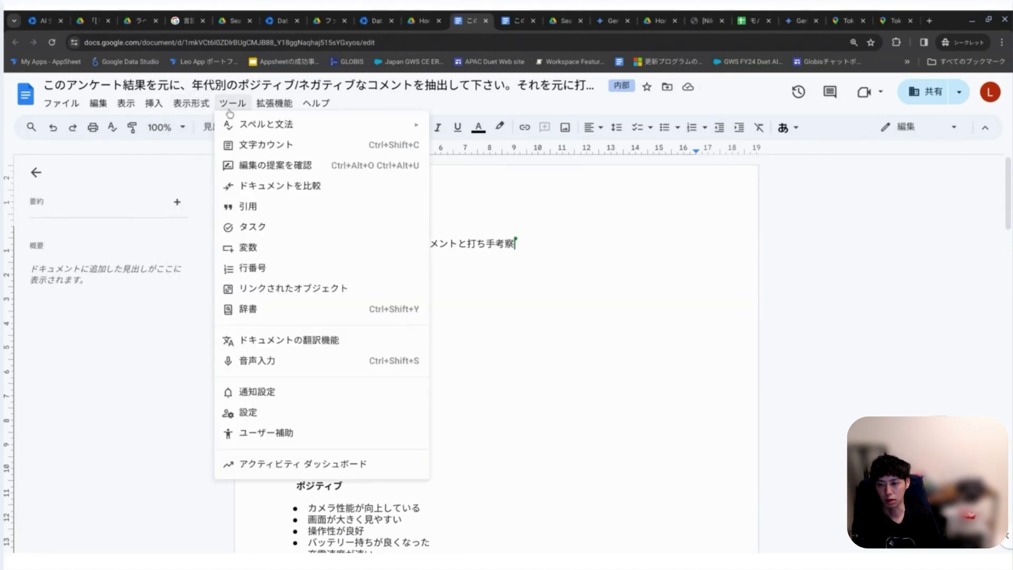
left_click(226, 144)
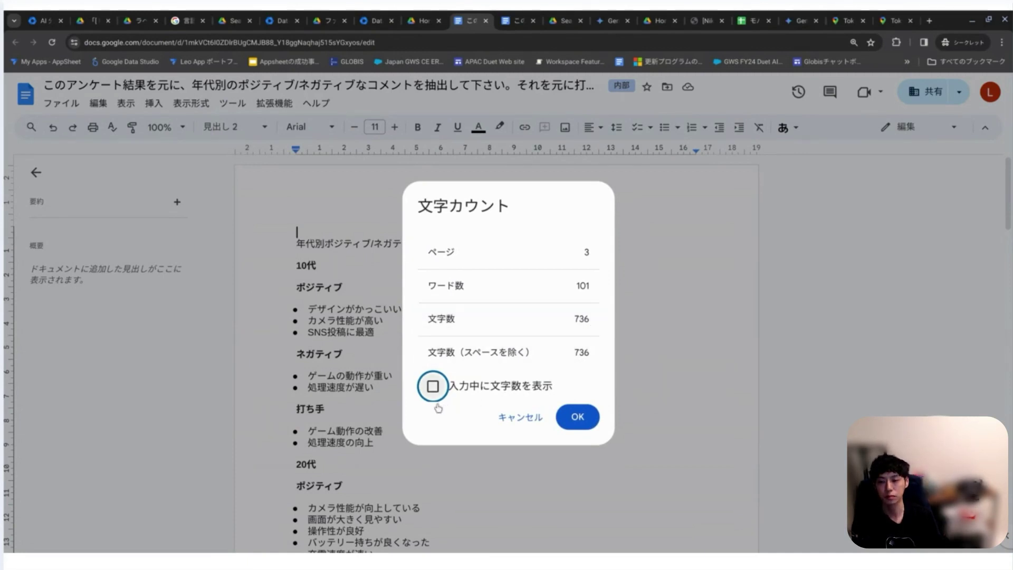
left_click(578, 438)
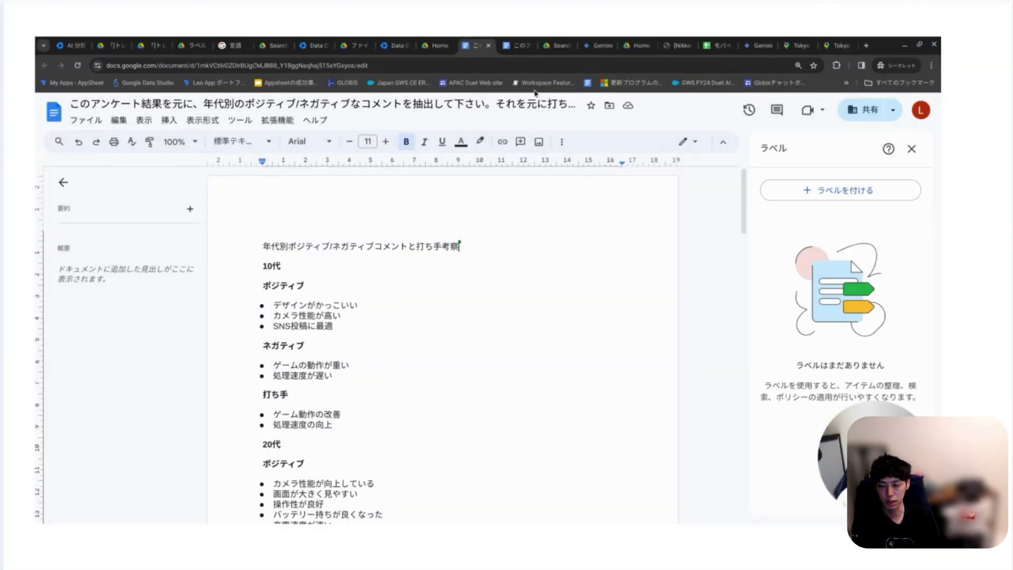
Reload the survey document and apply the [トレーニング] ファイルの機密性 label with ファイルの機密性 set to 内部
left_click(79, 66)
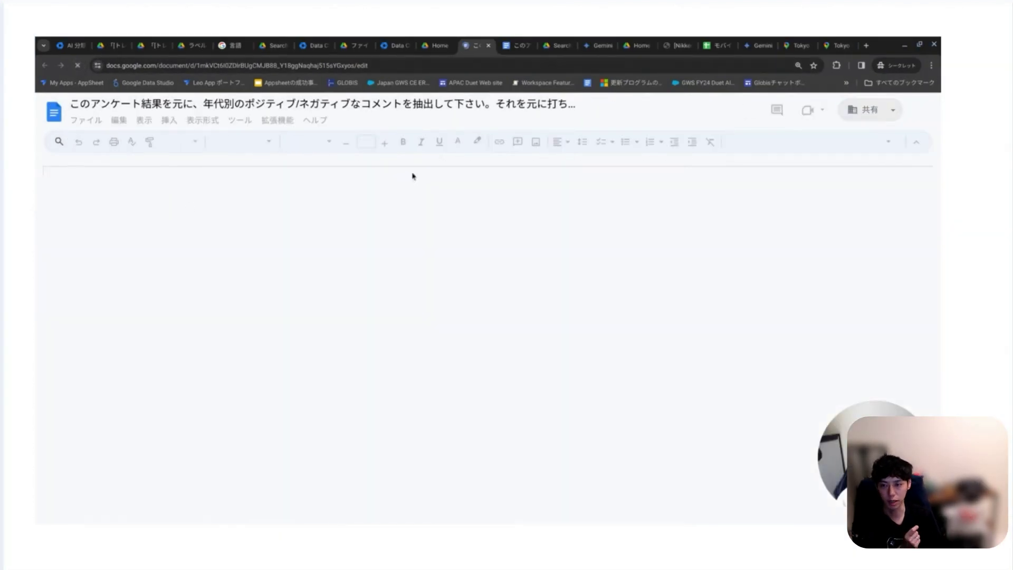
left_click(86, 119)
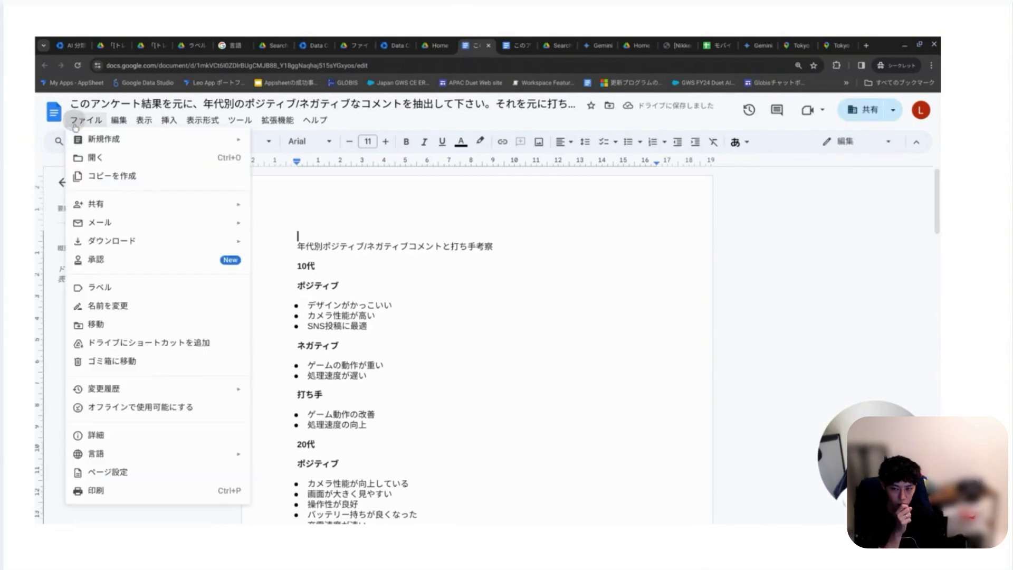
left_click(103, 288)
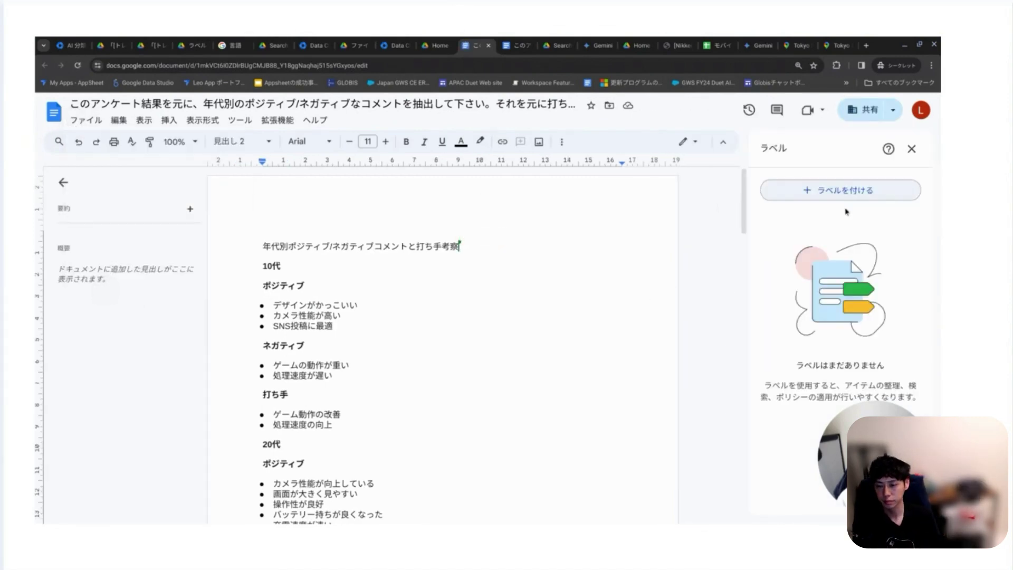
left_click(846, 207)
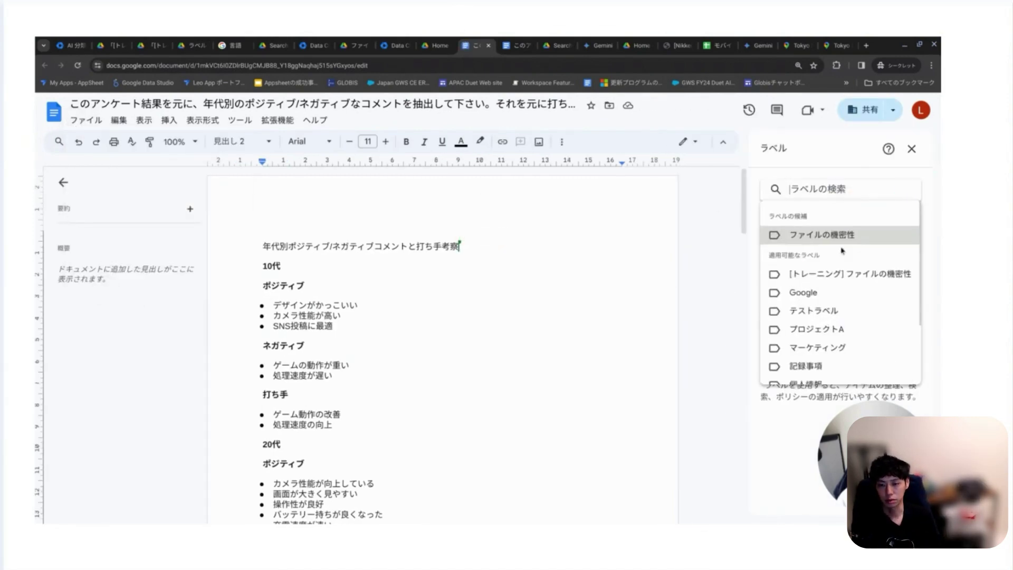
left_click(840, 274)
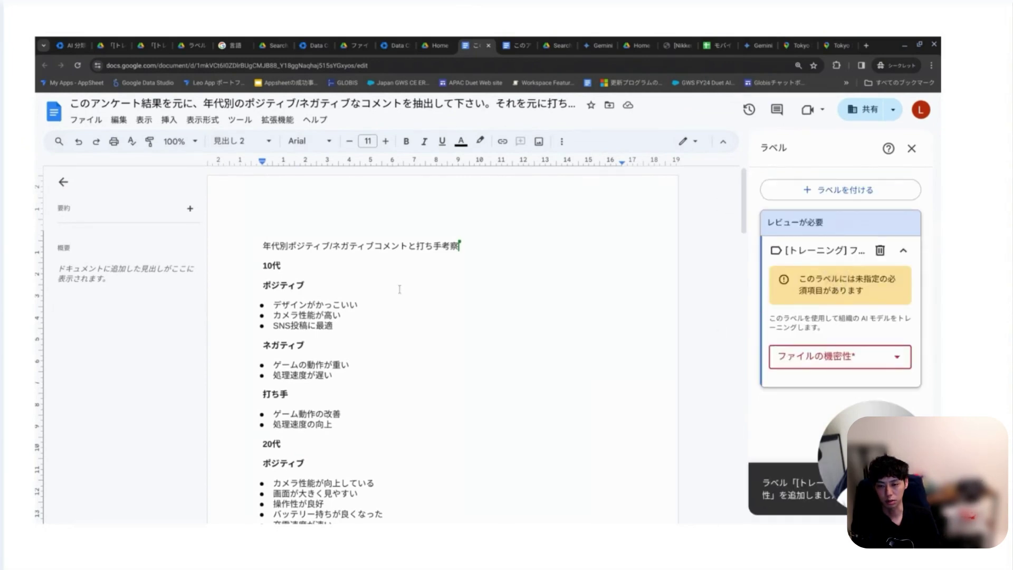
left_click(821, 360)
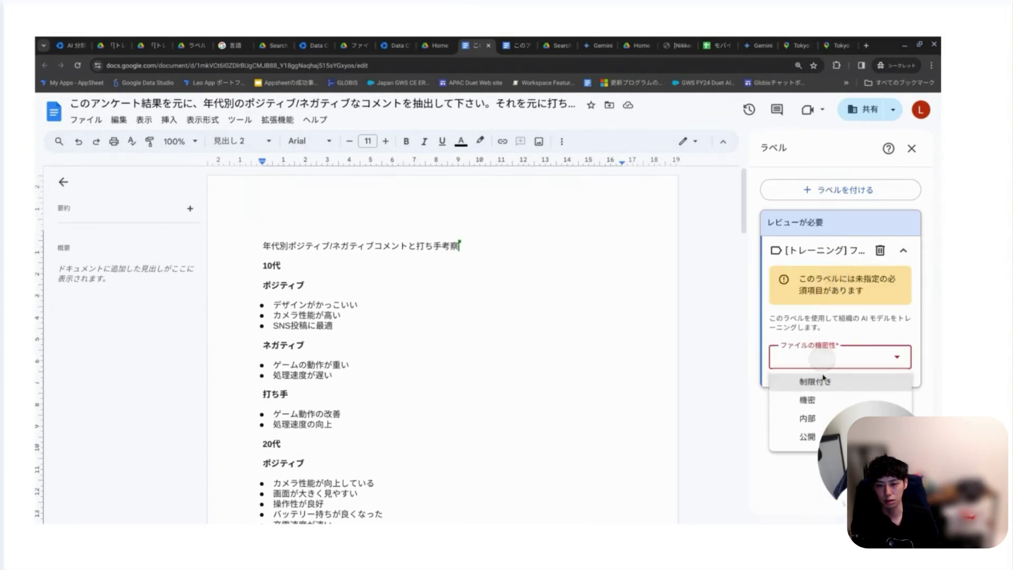
left_click(807, 418)
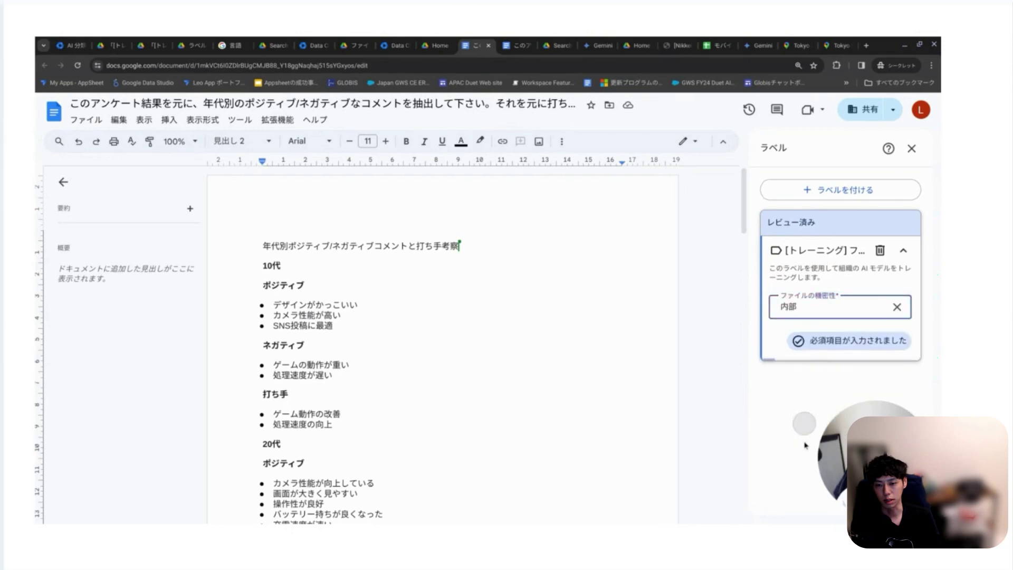
left_click(596, 350)
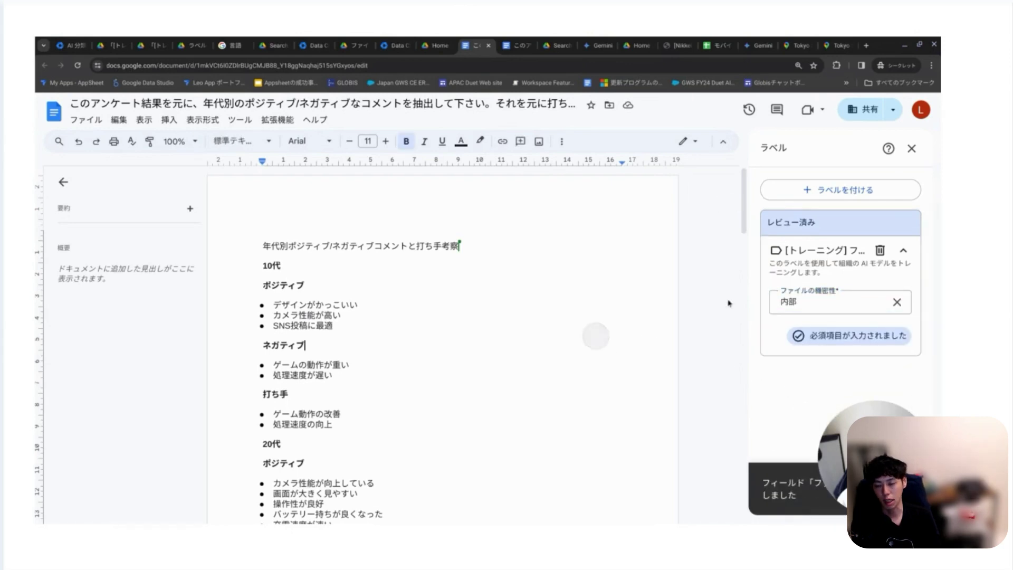